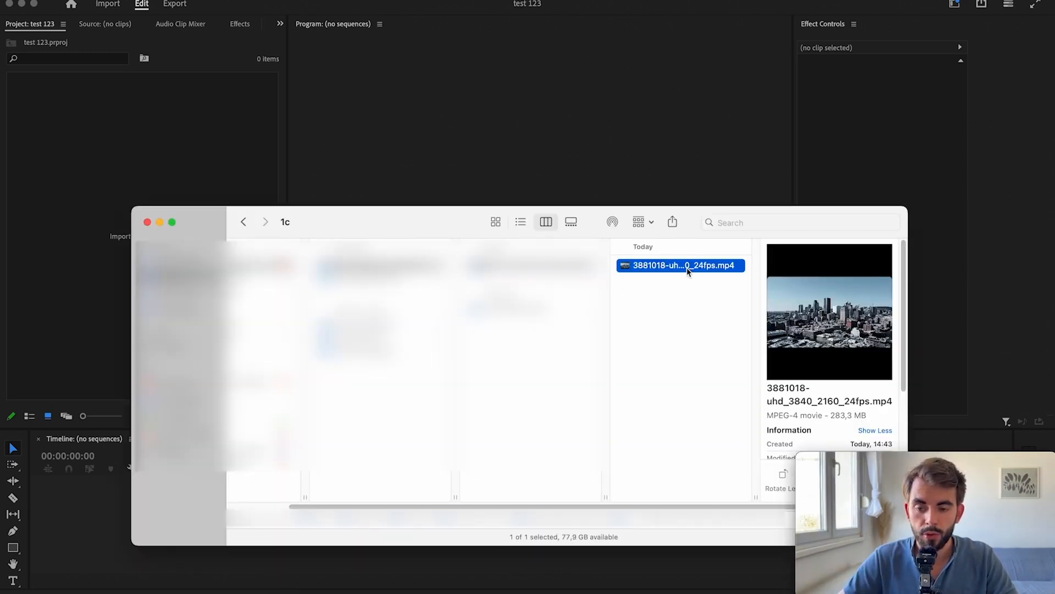
Import 3881018-uhd_3840_2160_24fps.mp4 into the project and create a new sequence from the clip in the timeline
left_click_drag(688, 268, 149, 151)
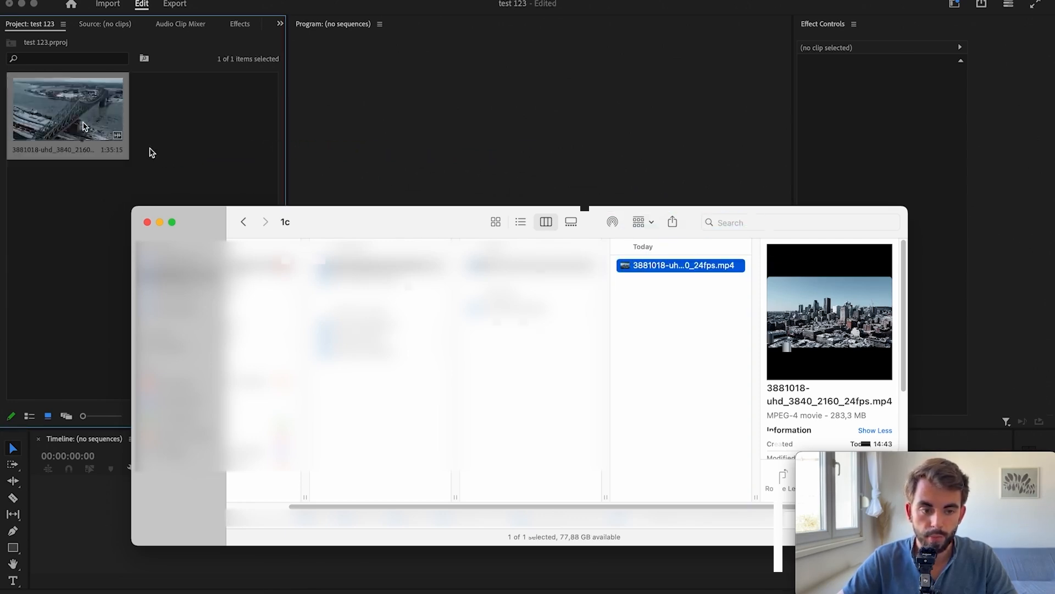
left_click(27, 123)
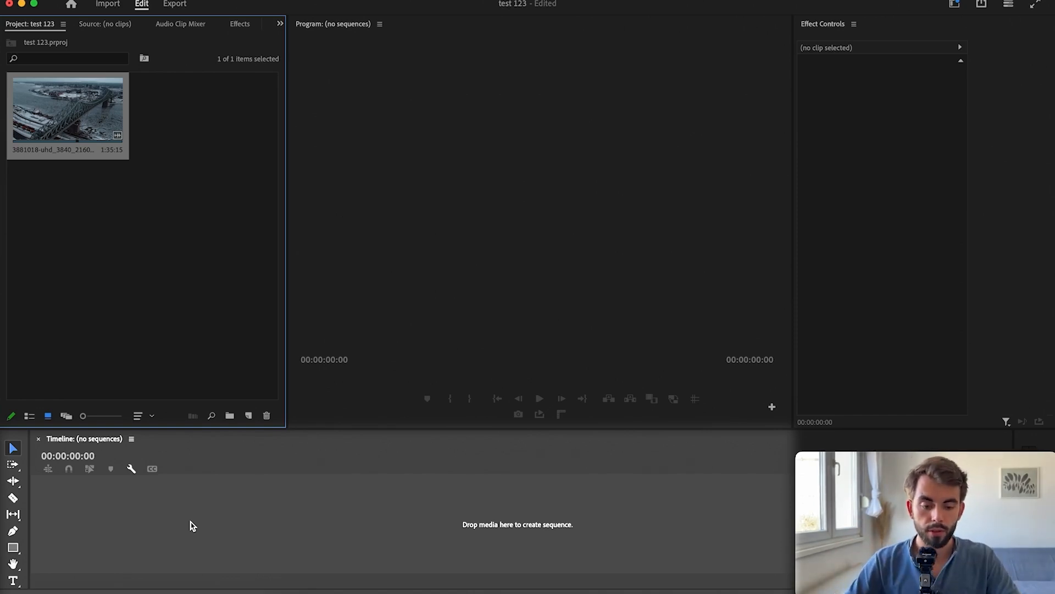
left_click_drag(75, 115, 130, 238)
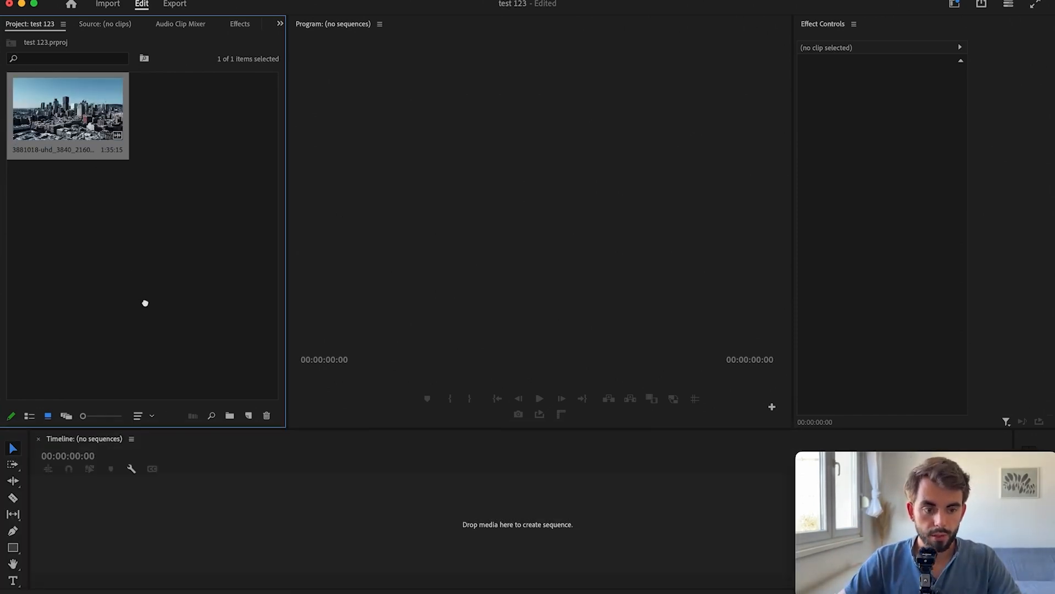
left_click_drag(145, 303, 166, 528)
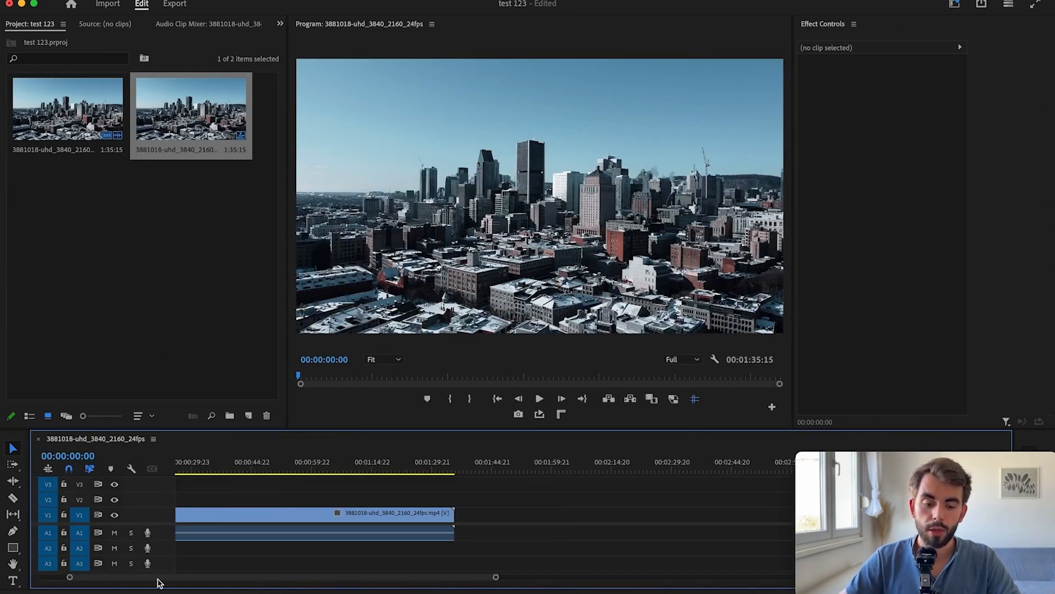
Play back the opening seconds of the new sequence in the Program Monitor
left_click_drag(158, 578, 327, 583)
left_click_drag(327, 584, 152, 582)
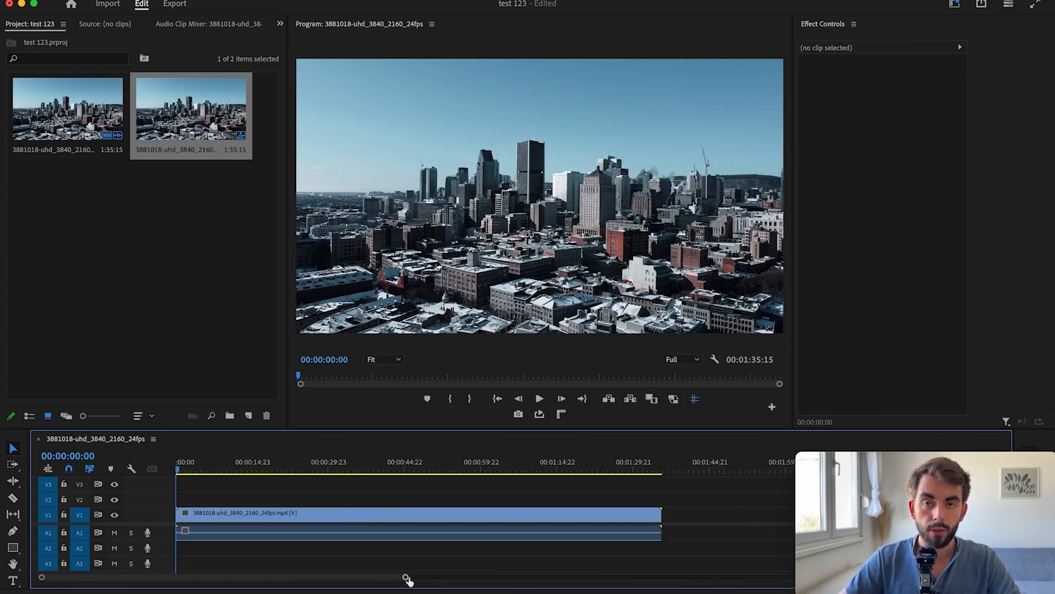
left_click_drag(406, 582, 556, 574)
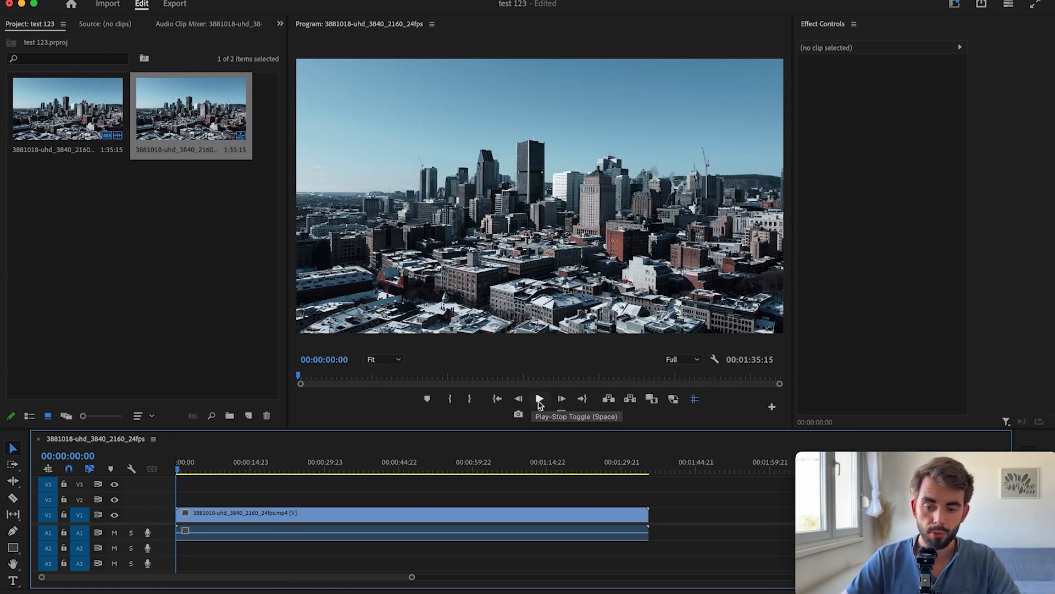
left_click(539, 400)
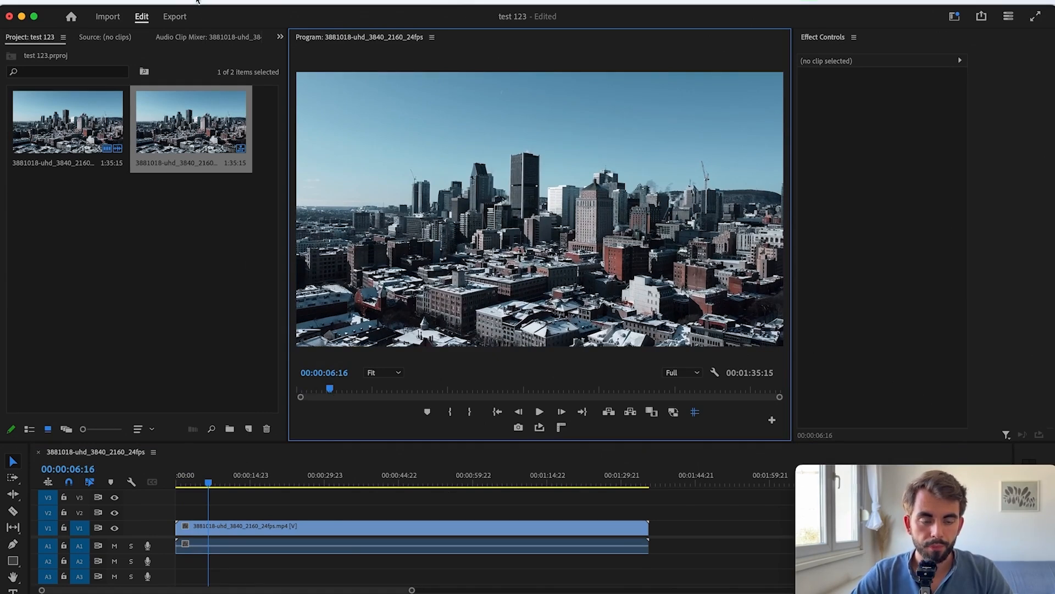
Set the sequence frame size to 1920 horizontal by 1080 vertical
left_click(197, 1)
left_click(203, 15)
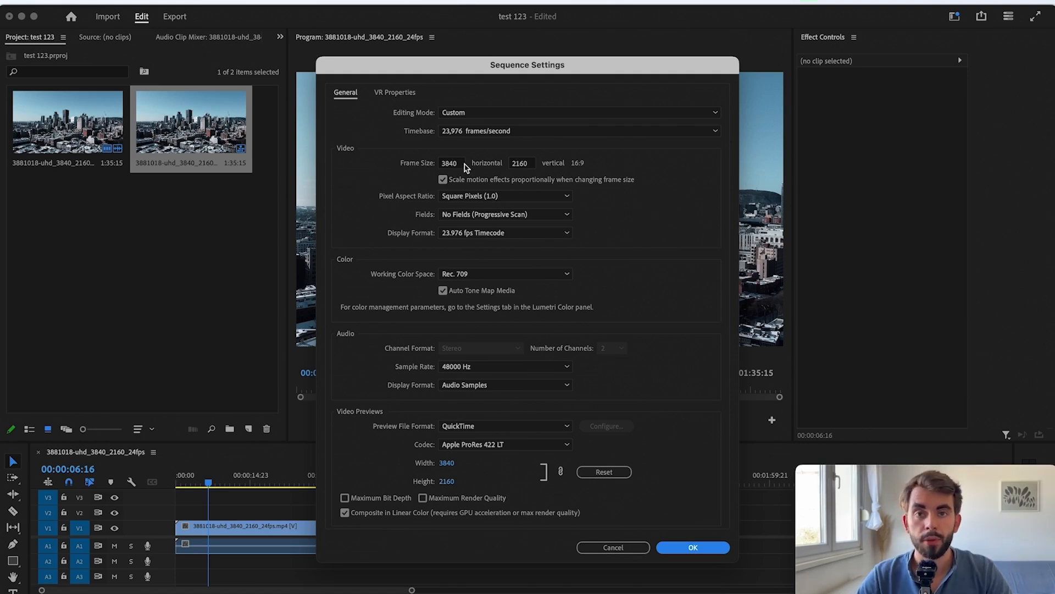
left_click(460, 164)
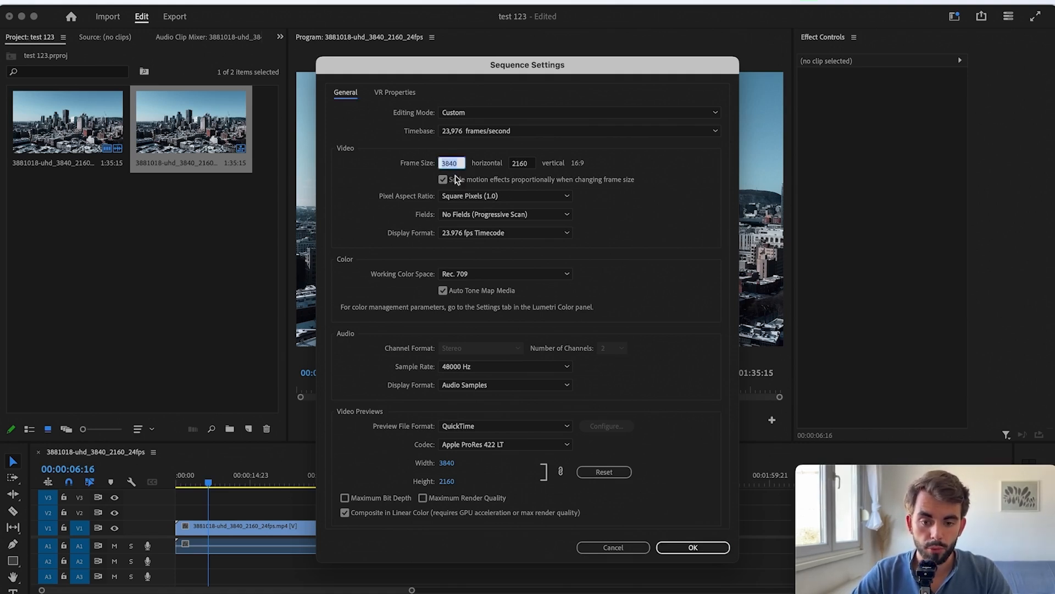
type("1920")
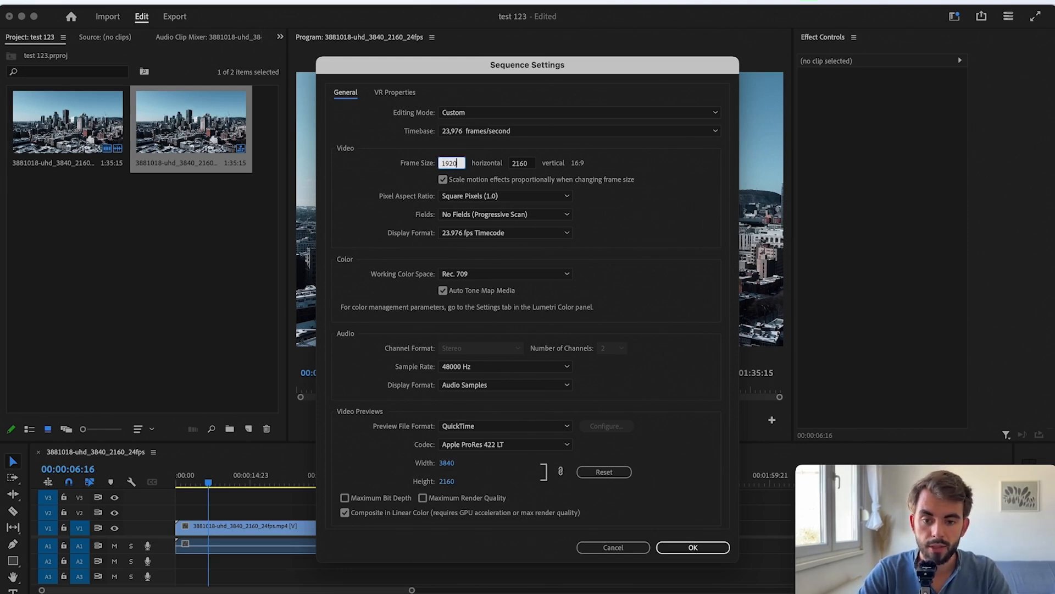
key("Tab")
type("1080")
key("Return")
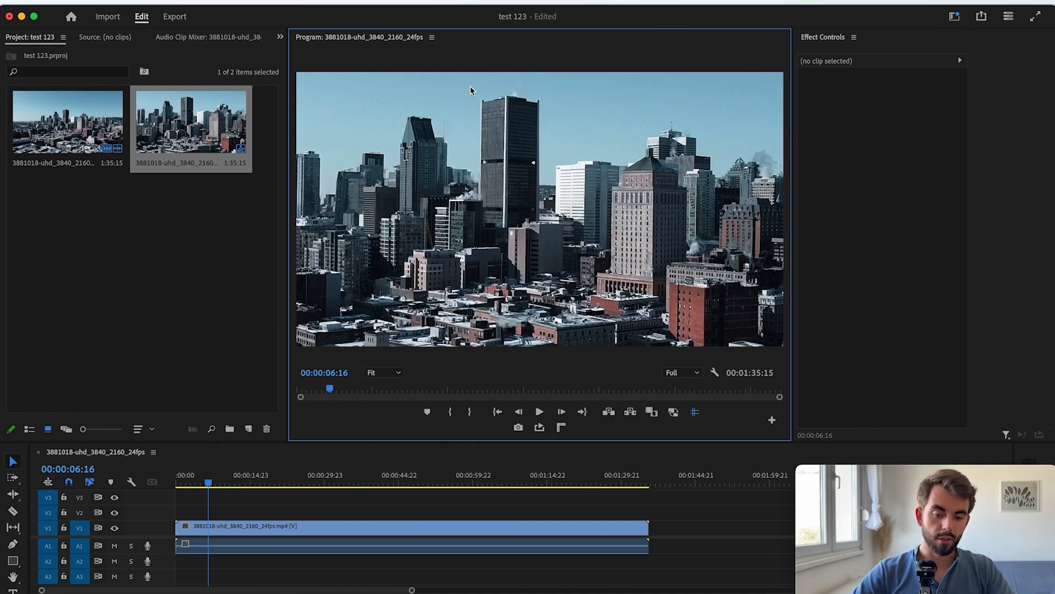
Select the city clip in the timeline and set its Motion scale to 50
left_click(202, 534)
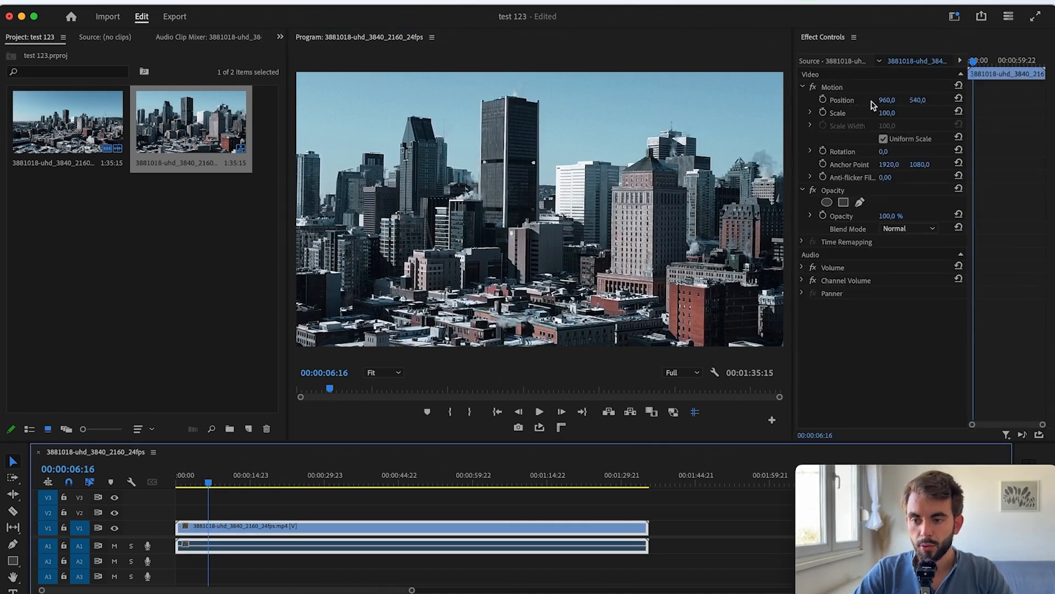
left_click(891, 117)
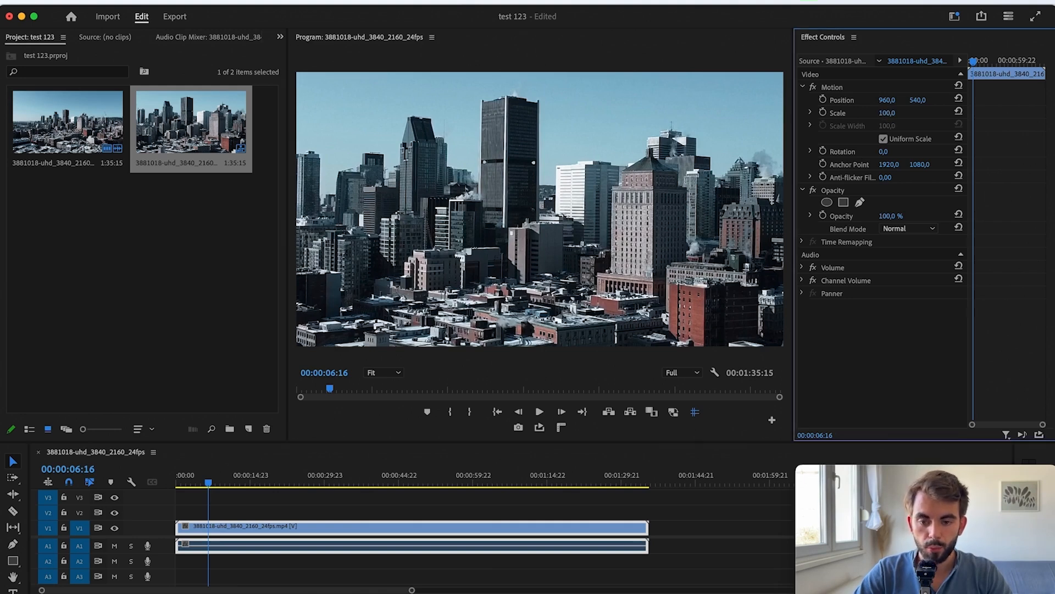
type("50")
key("Return")
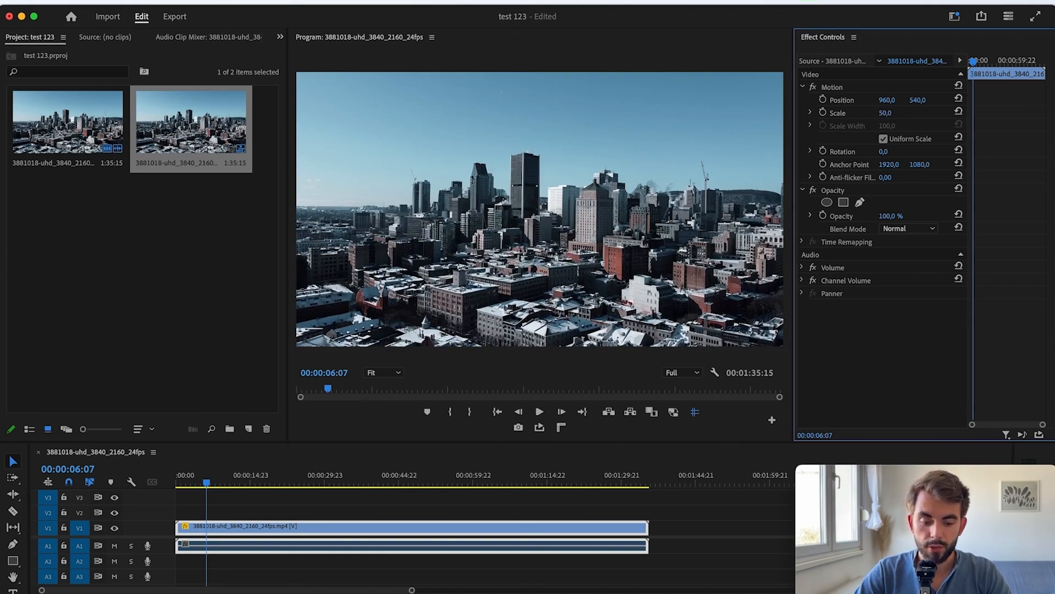
Compare the clip's framing by setting its scale to 100 and returning it to 50
left_click(895, 111)
type("100")
key("Return")
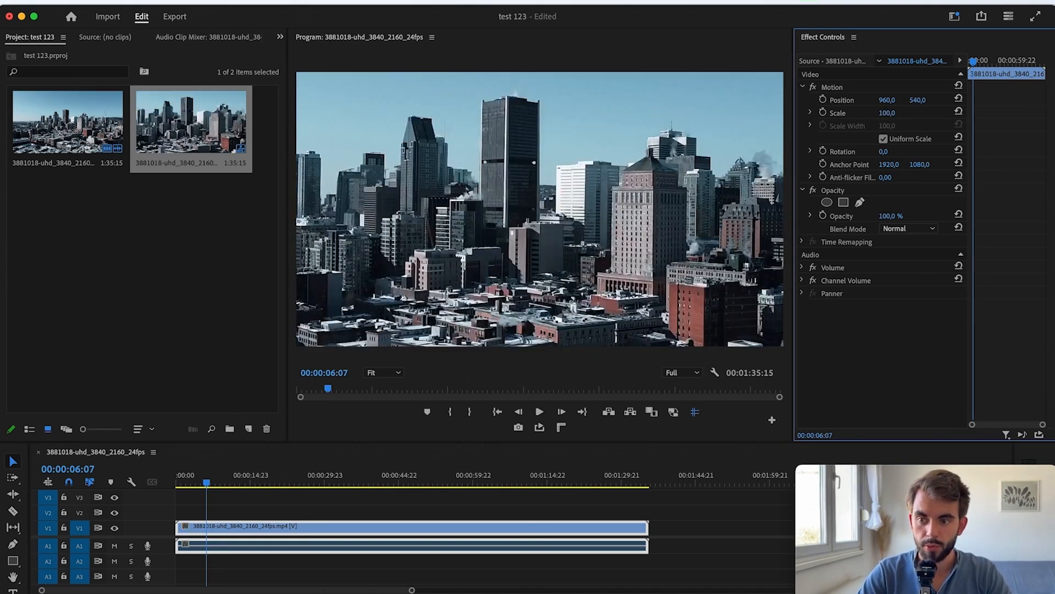
left_click(896, 112)
type("500")
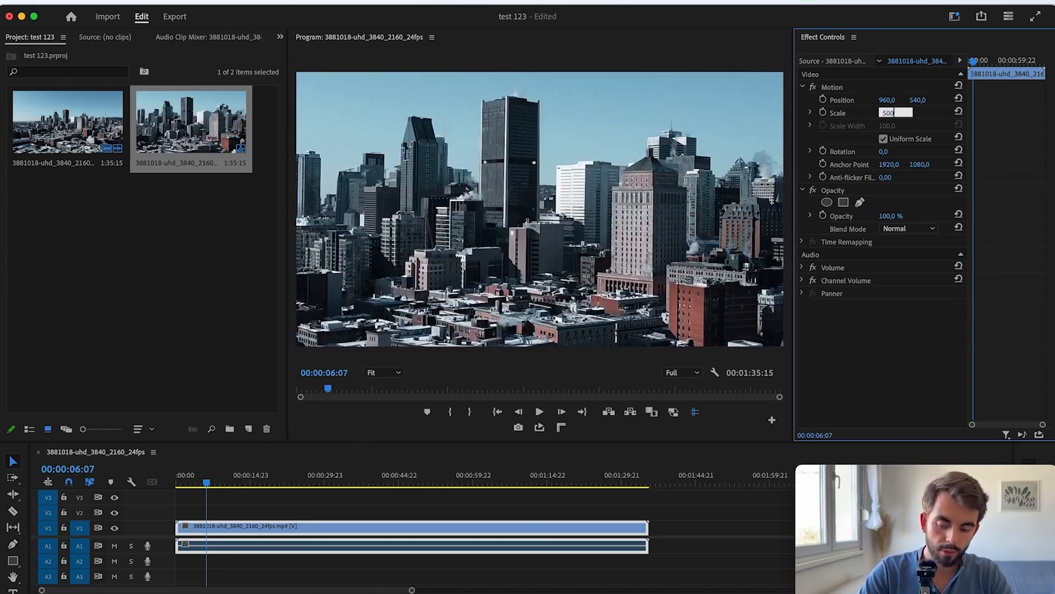
key("Return")
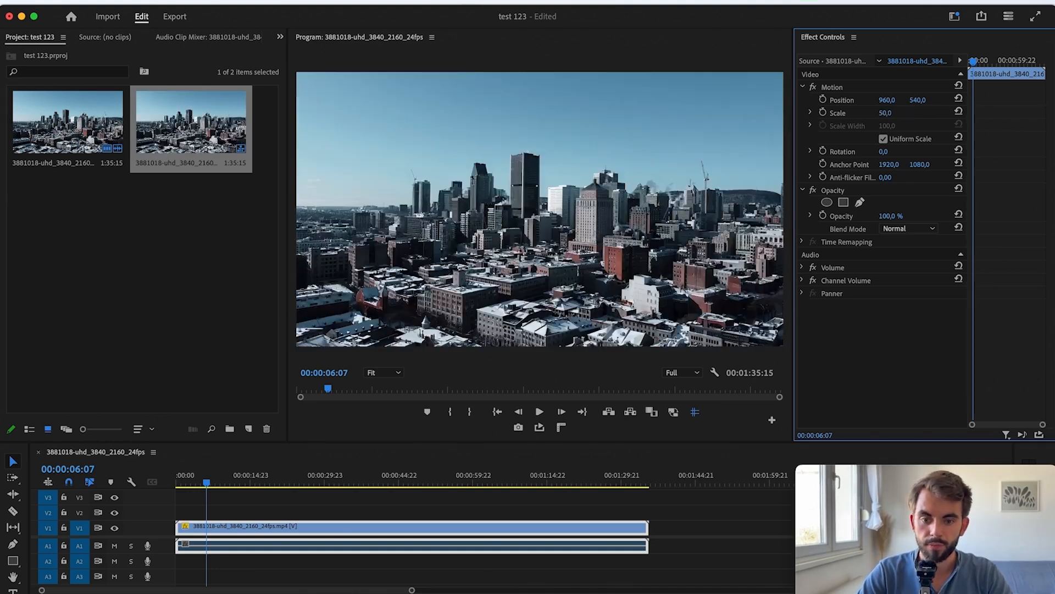
Deselect the clip, dock the Effect Controls panel along the right side of the Program Monitor, and narrow the Project panel
left_click(719, 514)
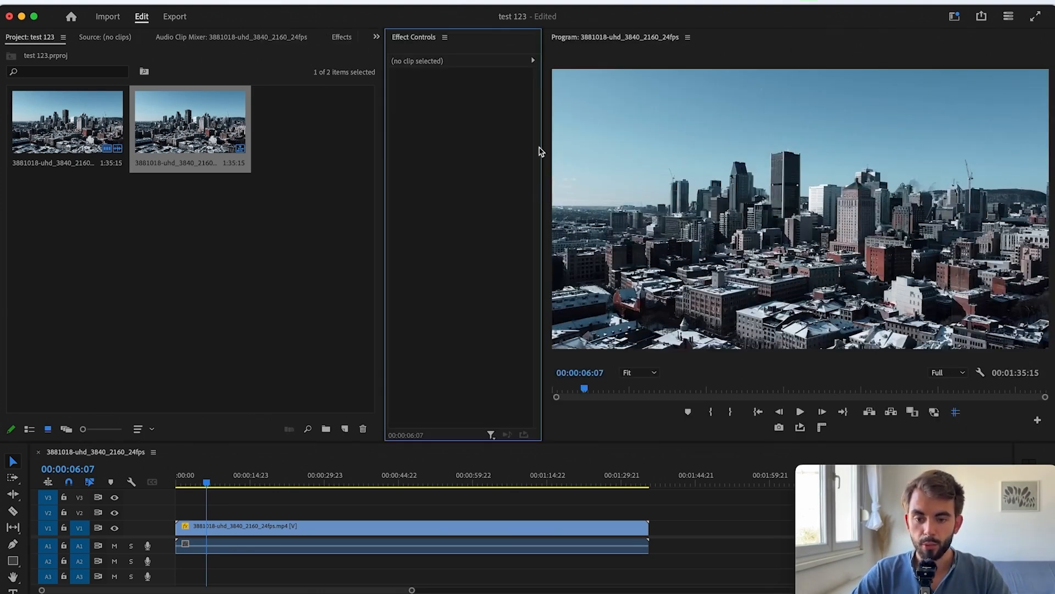
left_click_drag(404, 39, 1035, 157)
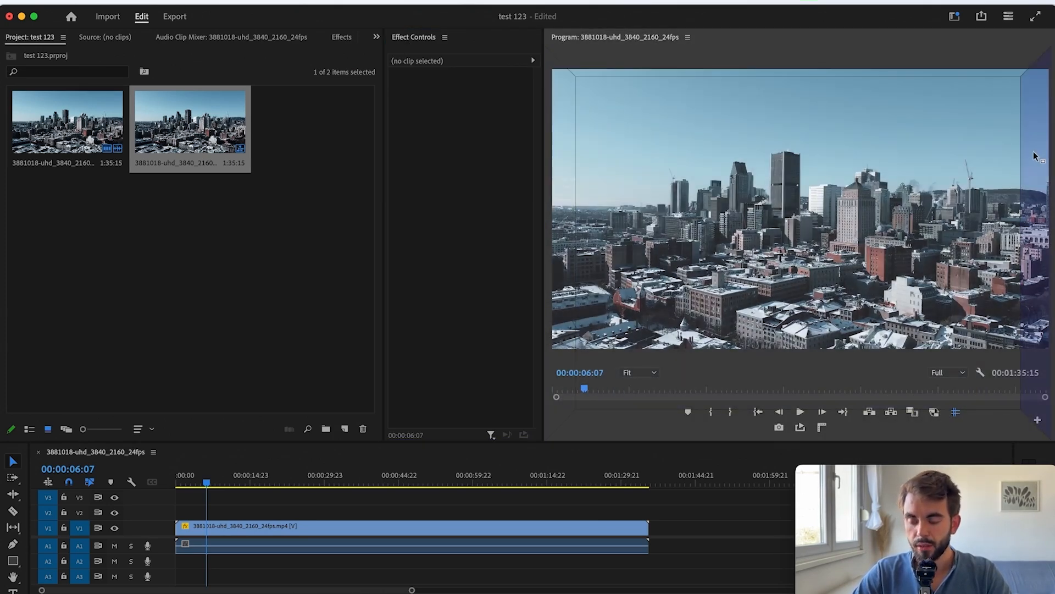
mouse_move(1035, 157)
left_mouse_down()
mouse_move(996, 85)
mouse_move(1011, 121)
mouse_move(832, 214)
mouse_move(569, 291)
mouse_move(1036, 163)
left_mouse_up()
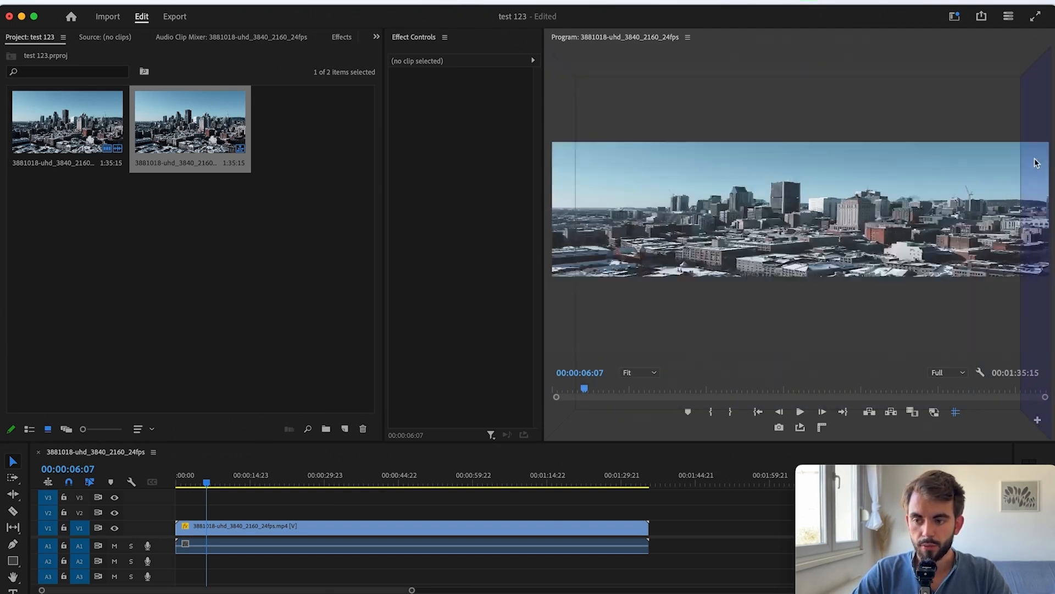
left_click_drag(540, 281, 270, 283)
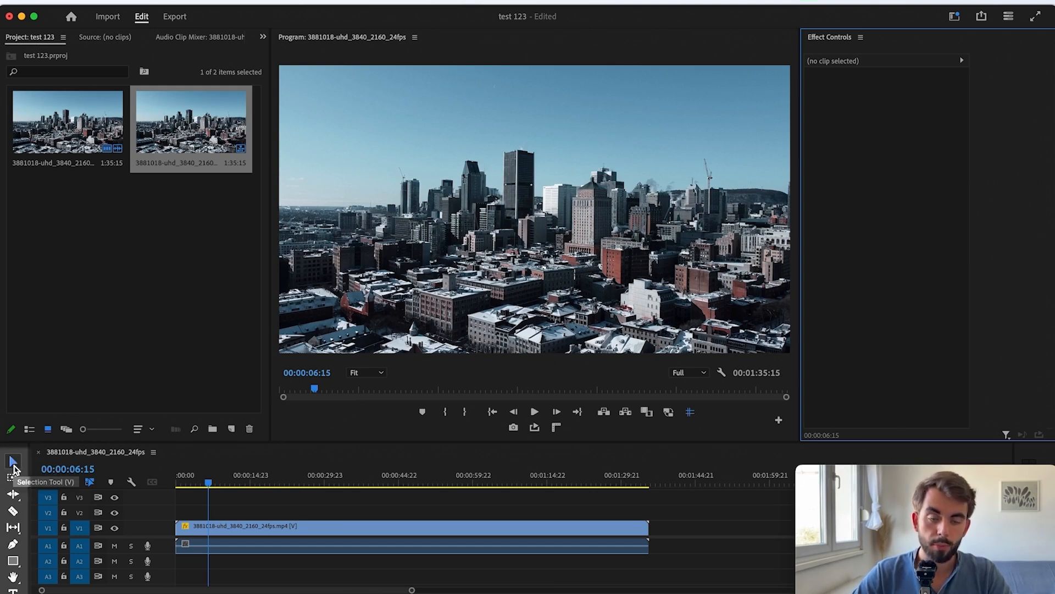
Try the Razor, Track Select Forward and Pen tools and return to the Selection tool
left_click(13, 510)
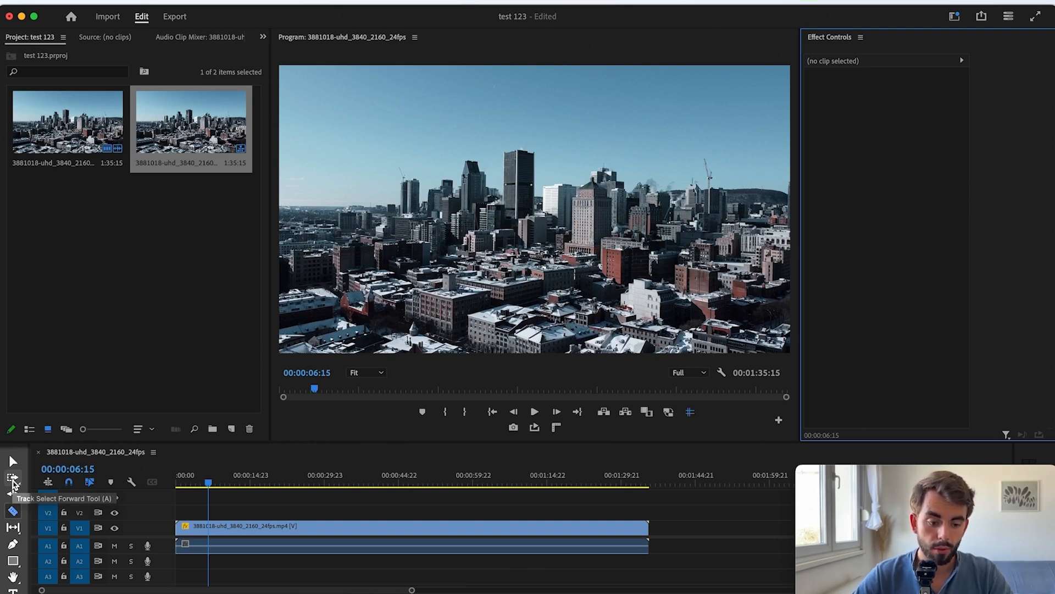
left_click(13, 481)
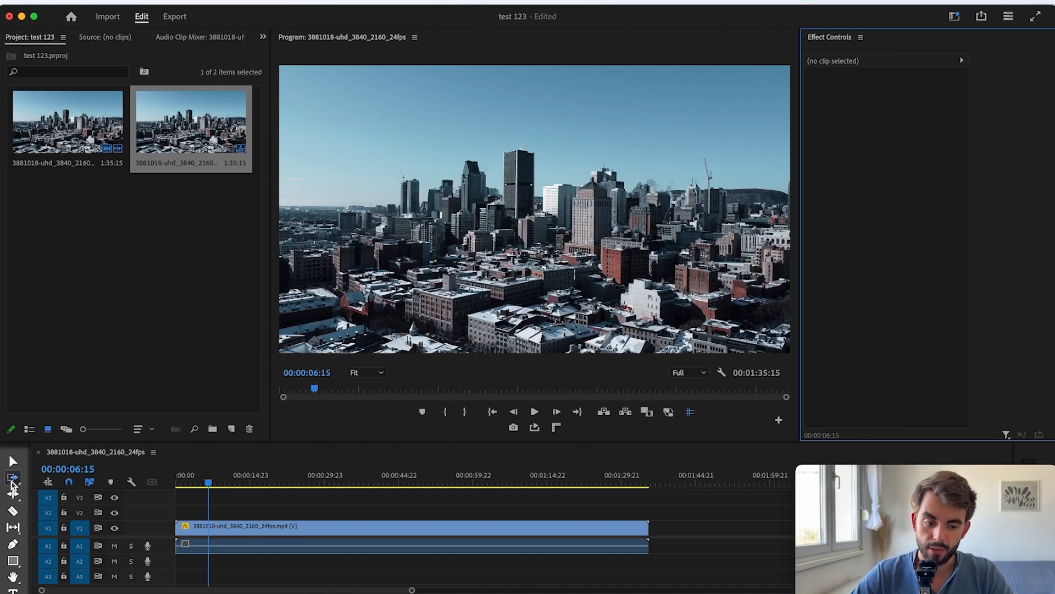
left_click(13, 546)
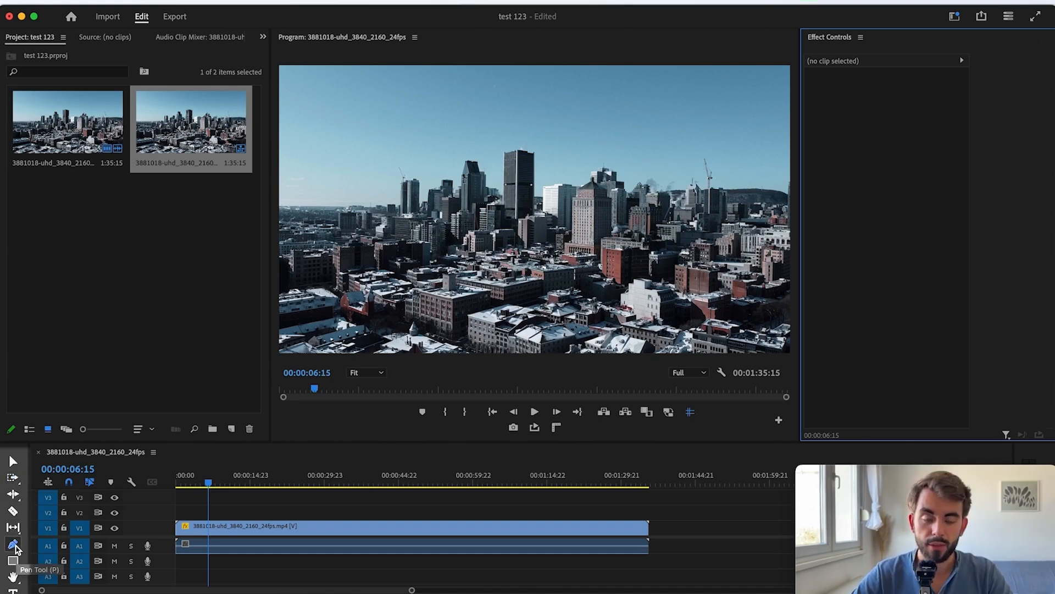
left_click(13, 460)
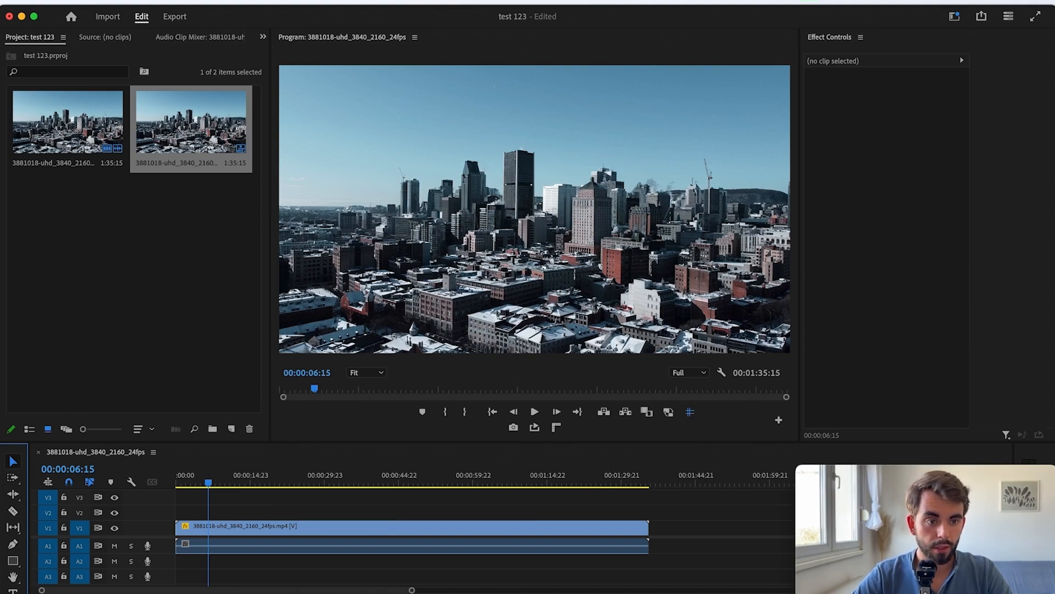
Review the Auto Save preferences for the save interval and the maximum number of project versions
left_click(50, 1)
mouse_move(71, 35)
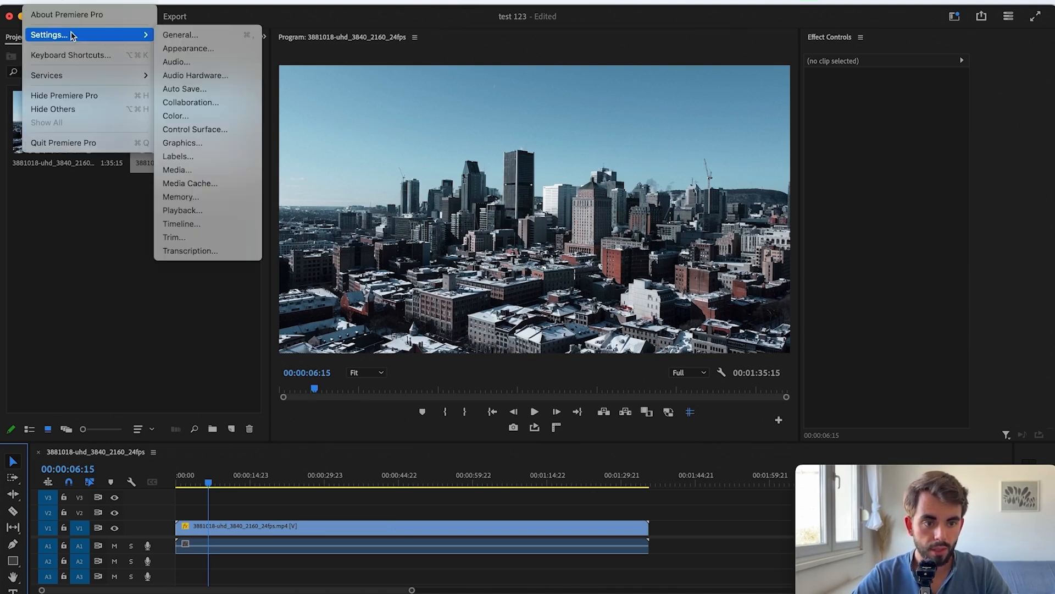
left_click(200, 90)
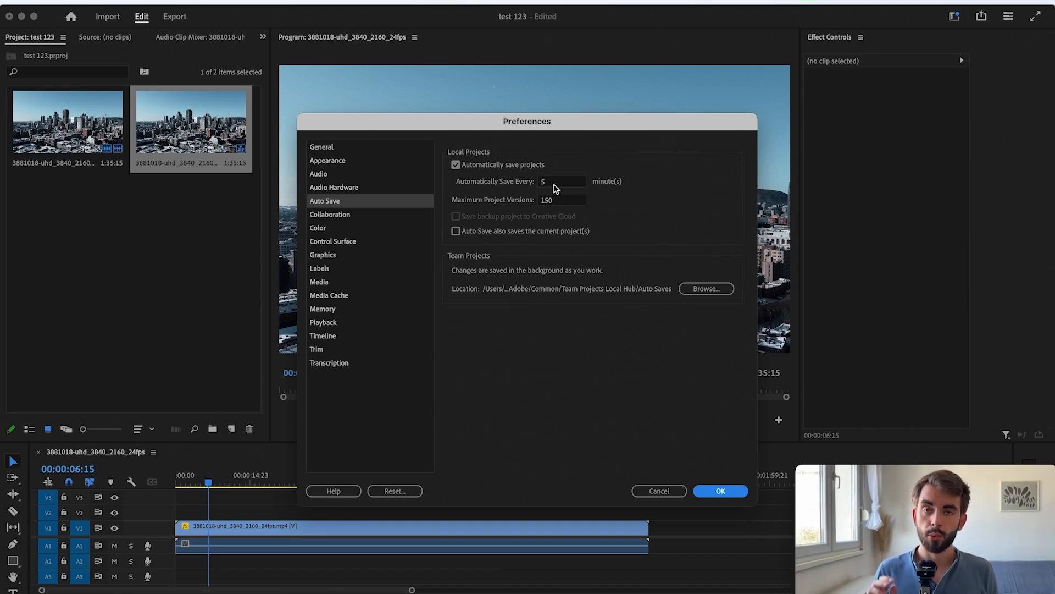
left_click(717, 491)
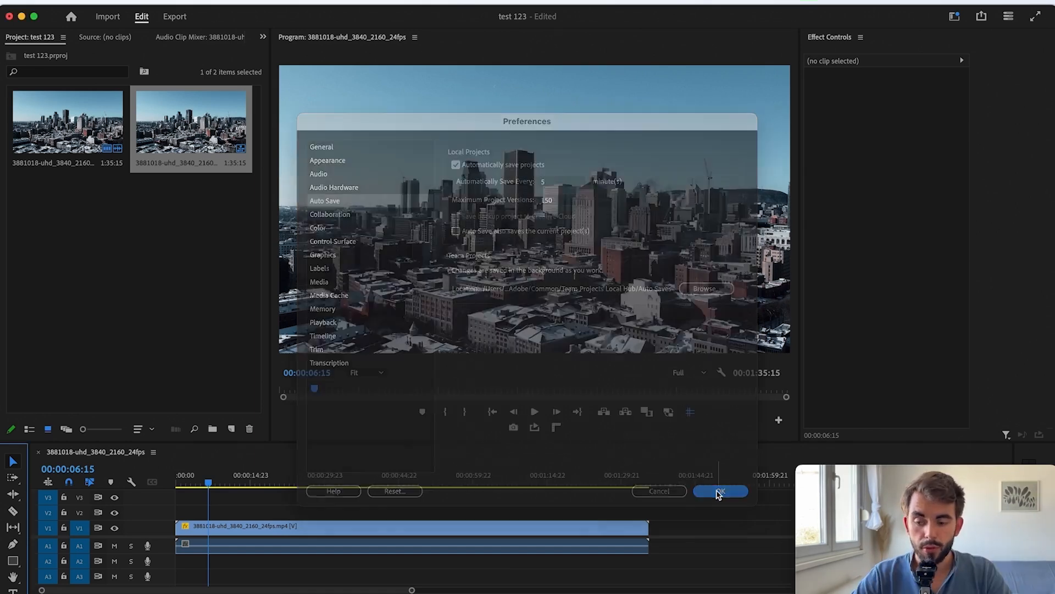
Review the Memory preferences for the RAM reserved for other applications
left_click(55, 3)
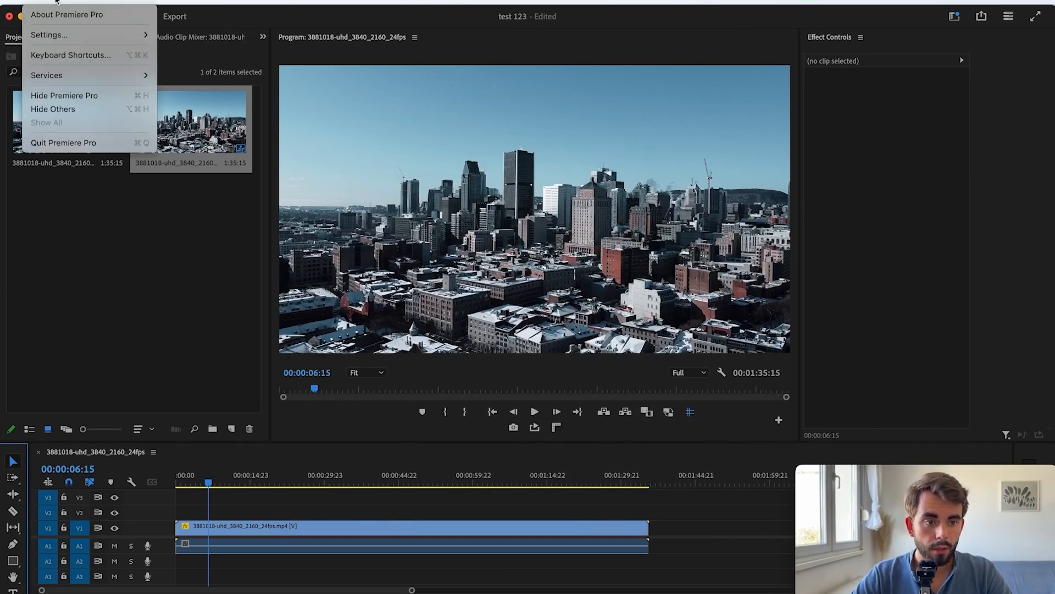
mouse_move(64, 40)
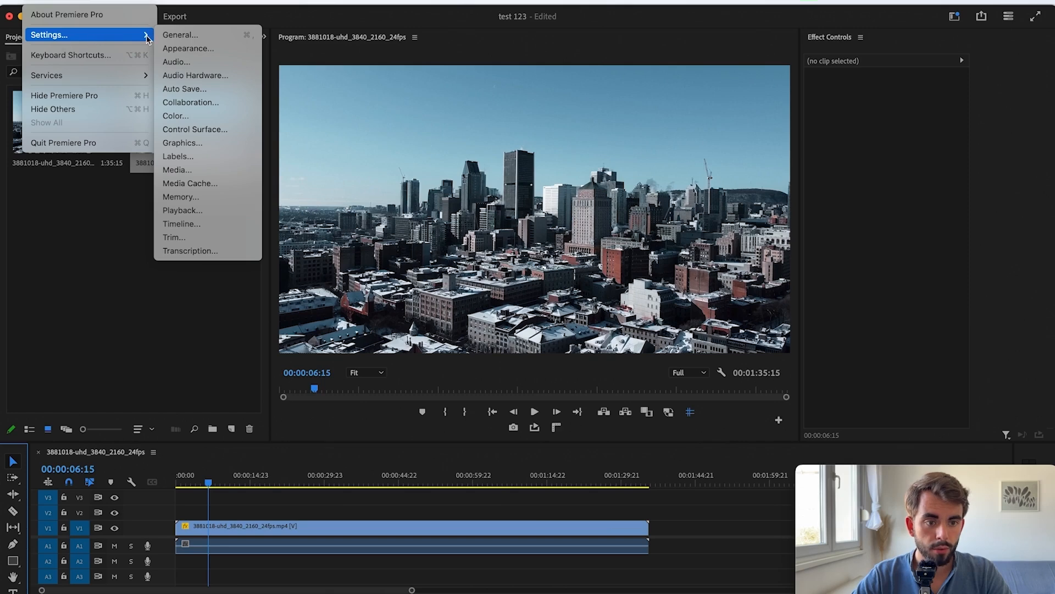
left_click(181, 35)
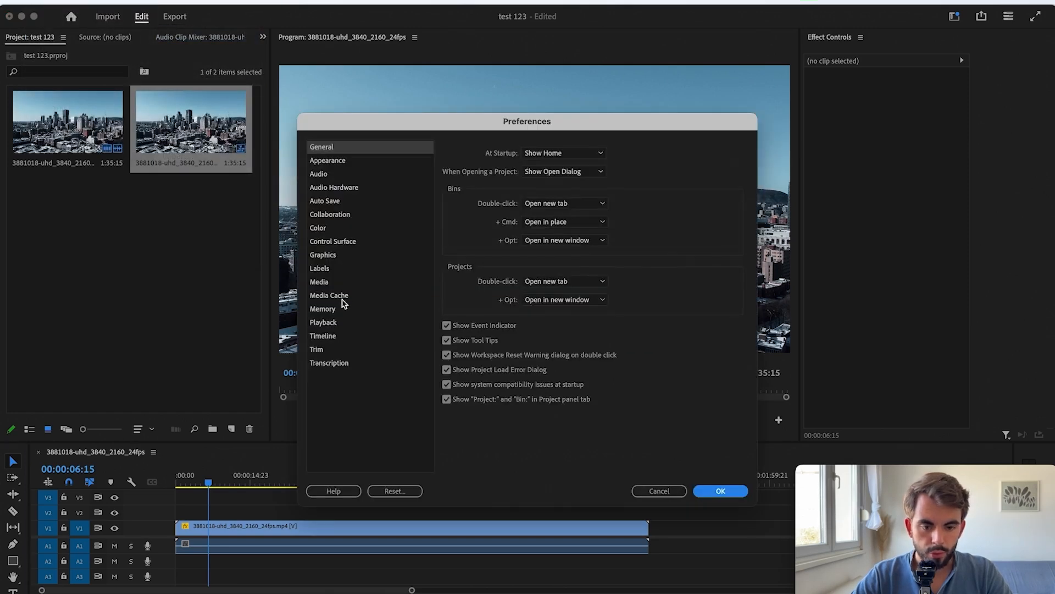
left_click(329, 309)
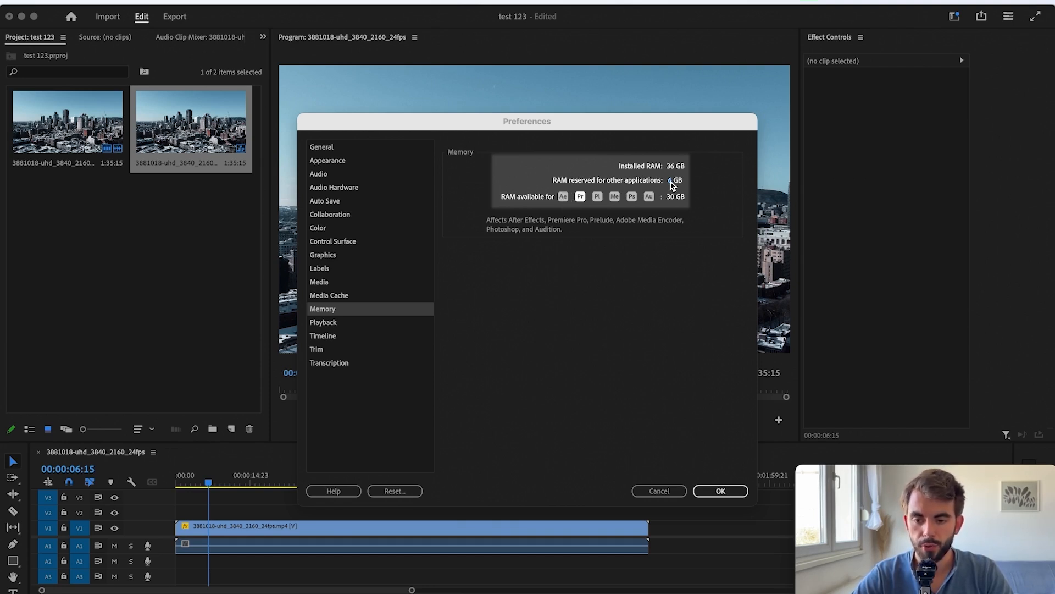
left_click(720, 491)
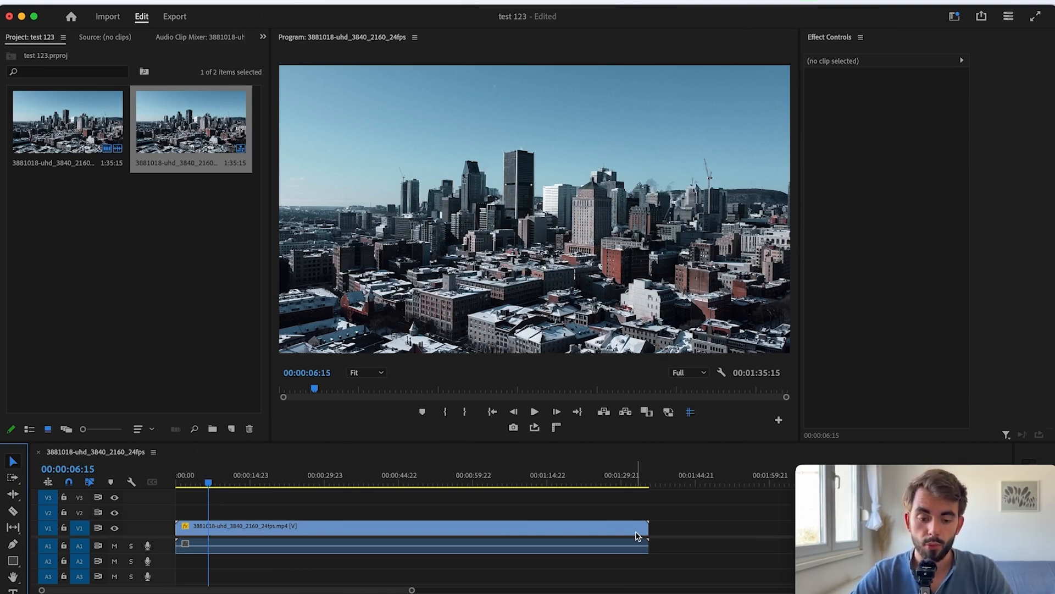
Open the system's Force Quit window to check the running applications
left_click(10, 3)
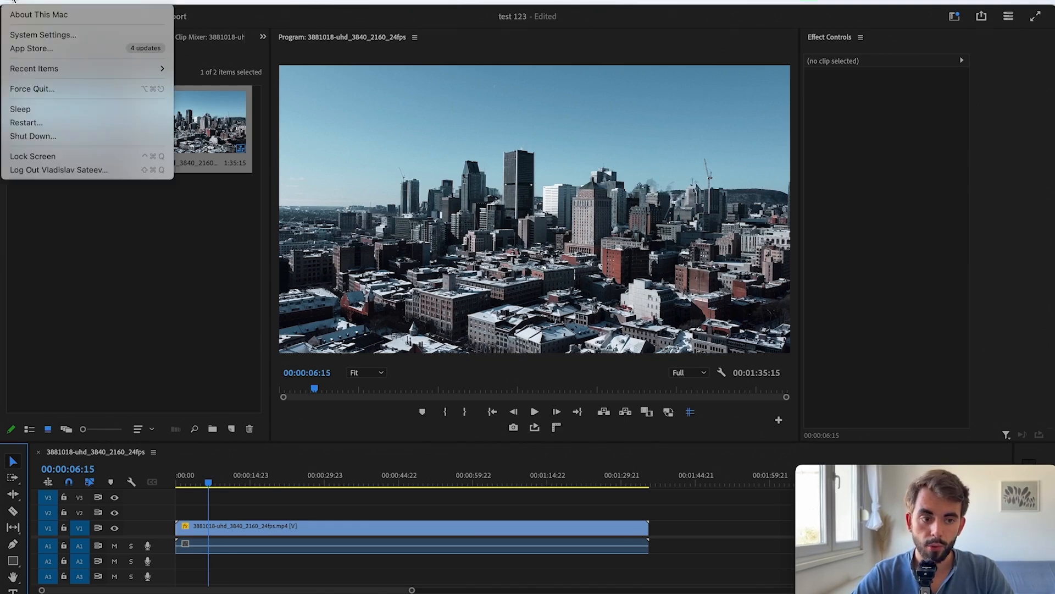
left_click(52, 89)
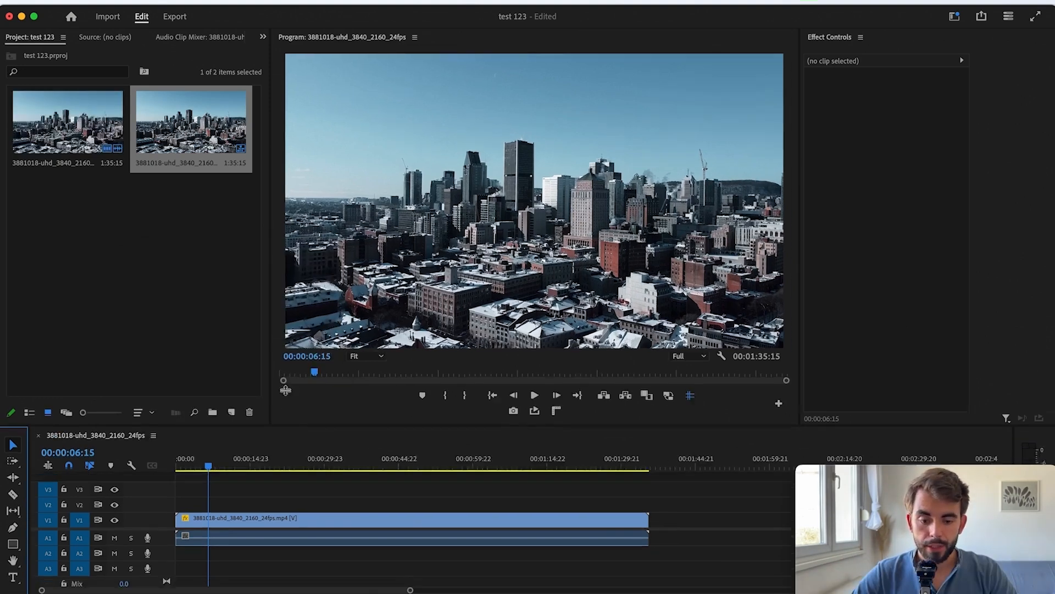
Enlarge the timeline area upward and play the sequence with the city clip selected
left_click_drag(285, 390, 285, 302)
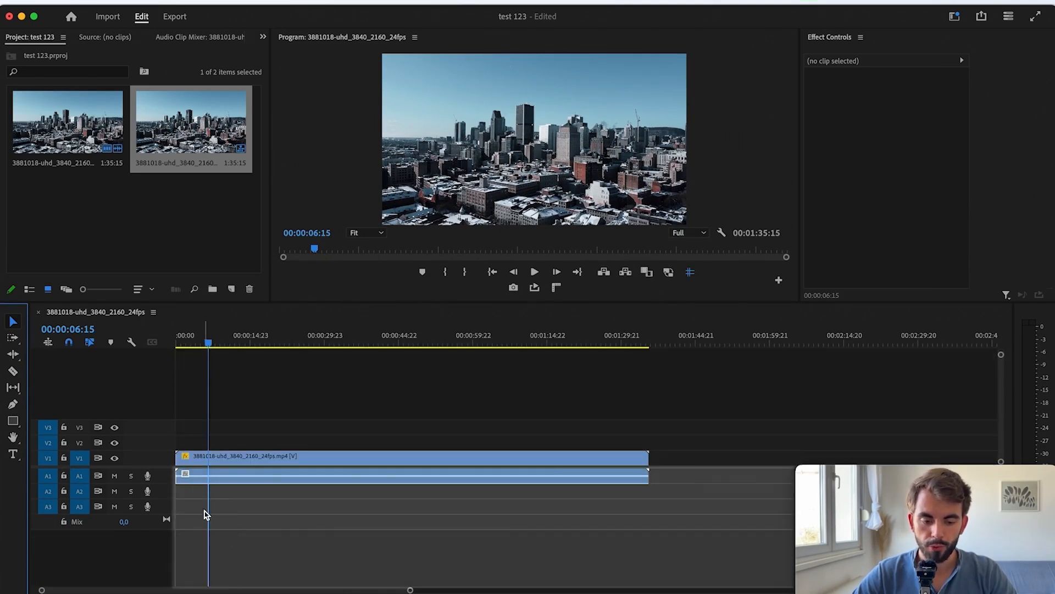
left_click(250, 482)
key("space")
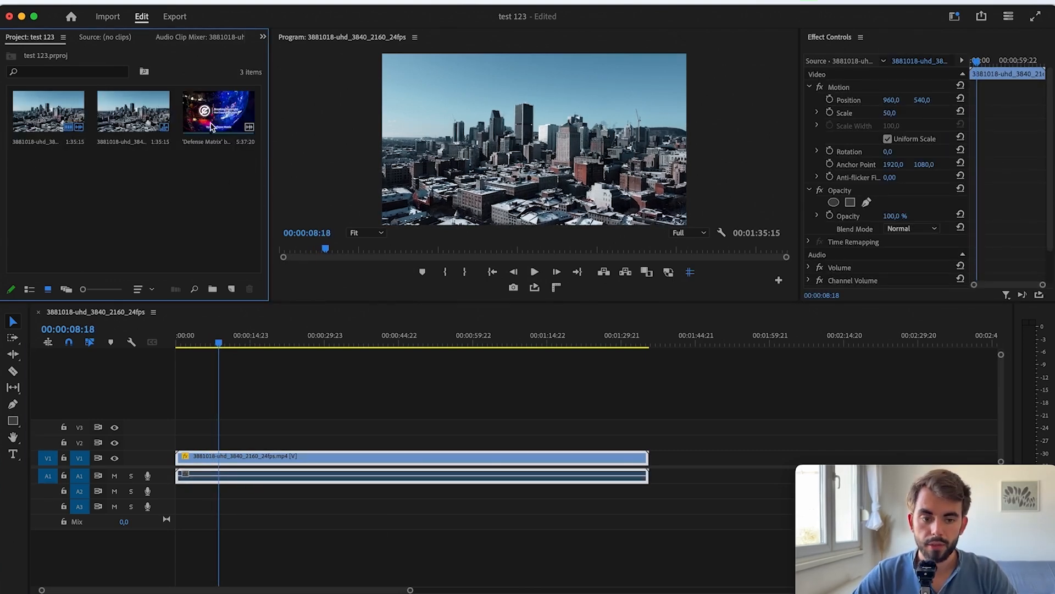
Place only the audio of the 'Defense Matrix' video on track A2 and move the playhead to the city clip's end
left_click(222, 141)
double_click(218, 114)
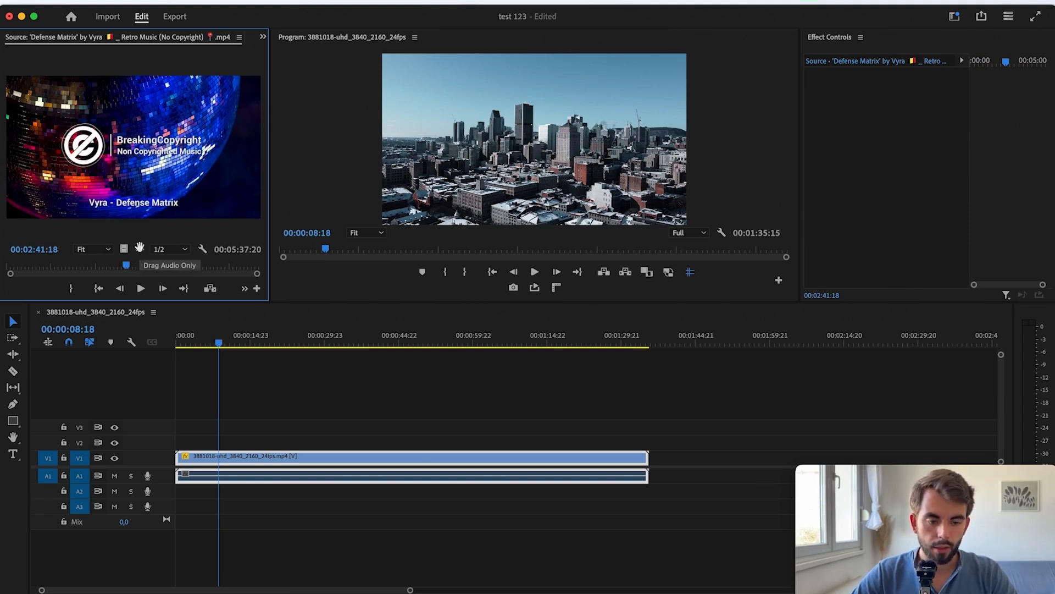
left_click(140, 248)
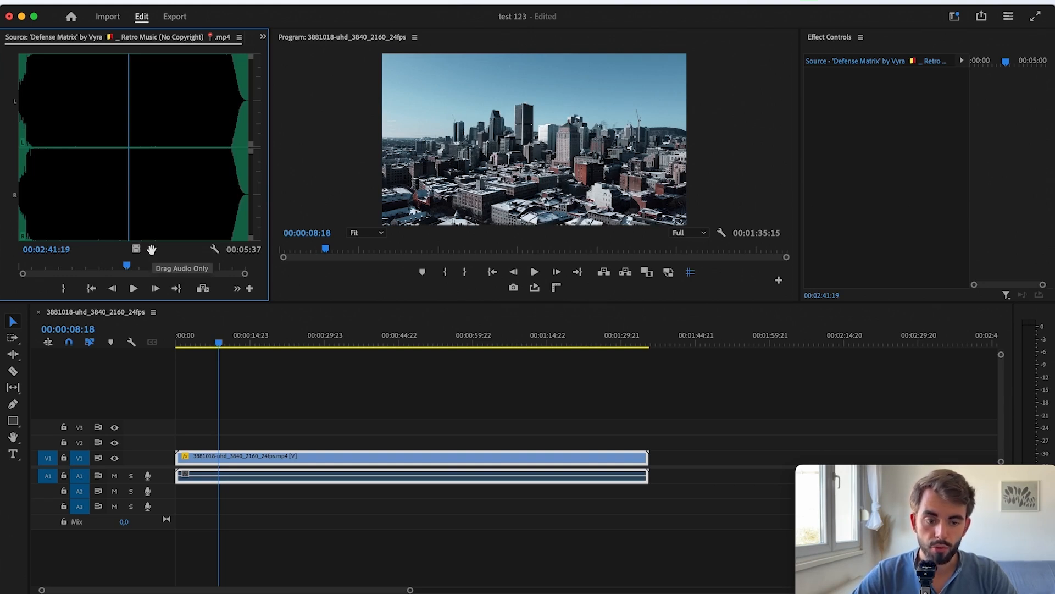
left_click_drag(151, 249, 177, 492)
key("backslash")
left_click(305, 345)
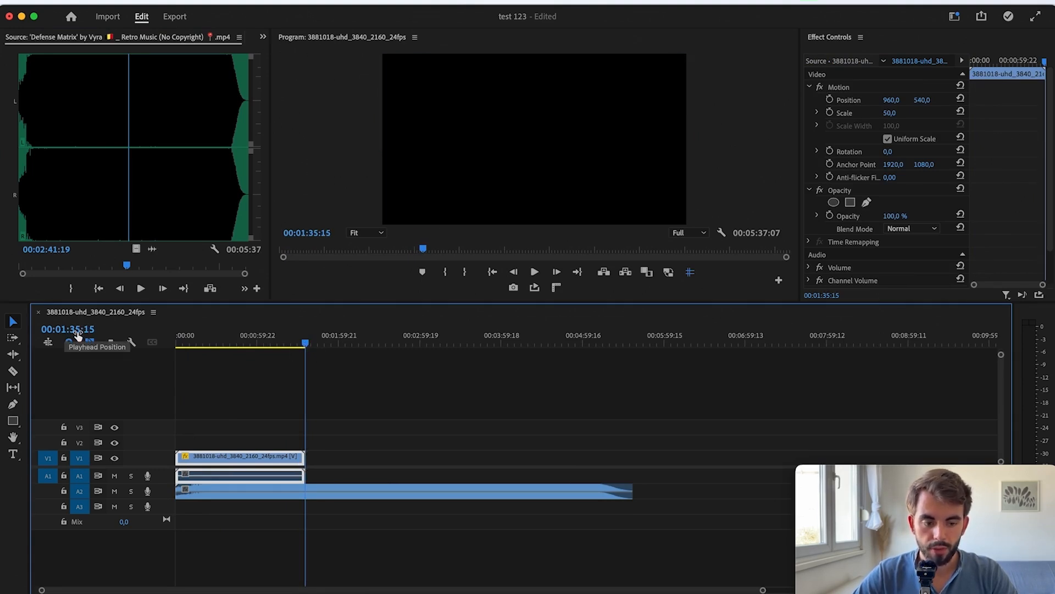
key("End")
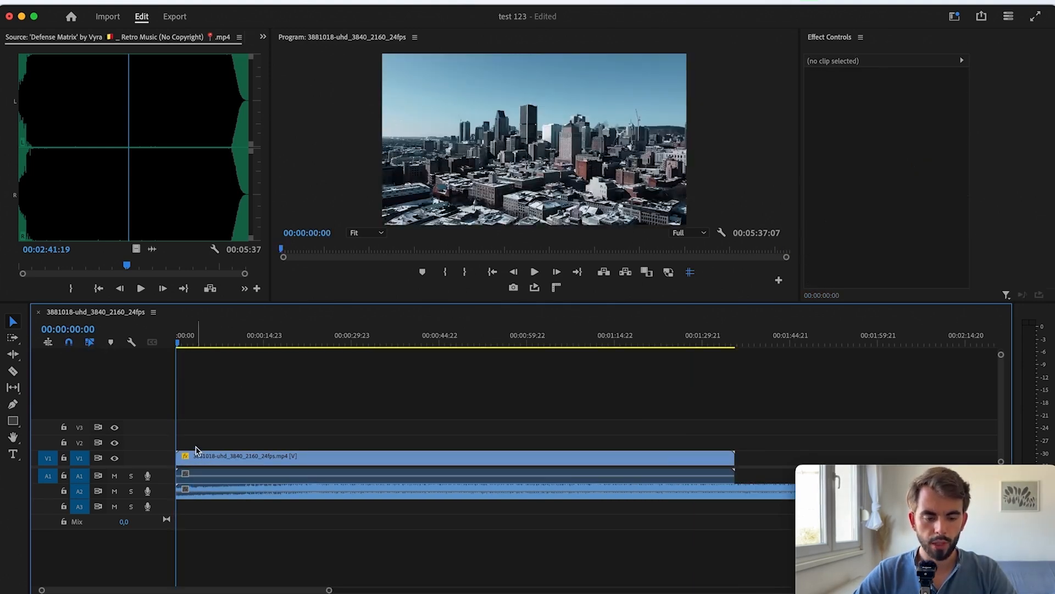
Layer a copy of the city clip on V2 above the original and a copy of the music on A3
left_click_drag(193, 537, 246, 444)
left_click(215, 373)
left_click_drag(308, 341, 193, 341)
left_click_drag(263, 496, 254, 537)
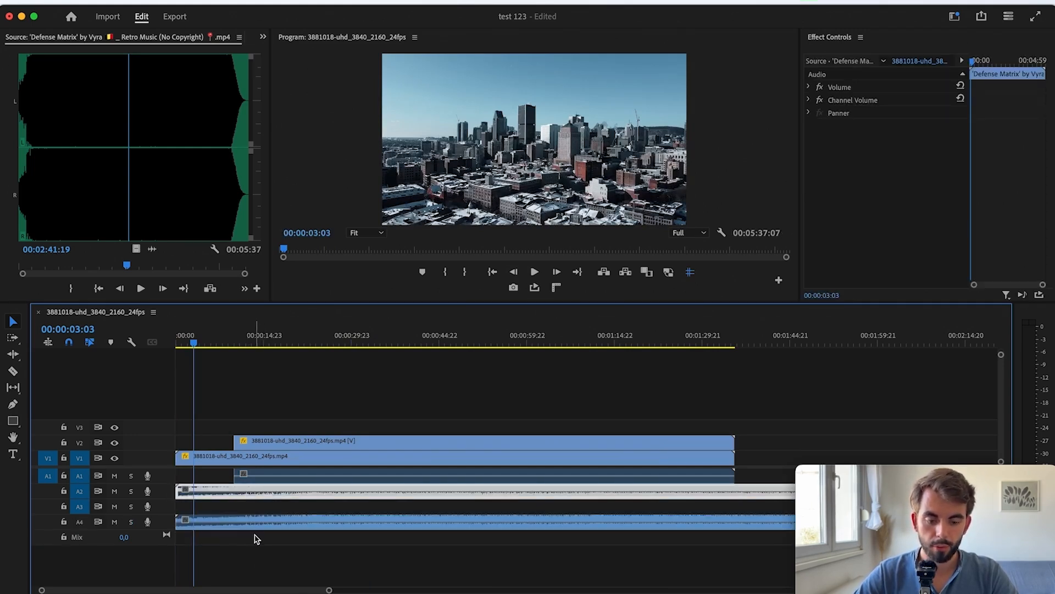
left_click(211, 428)
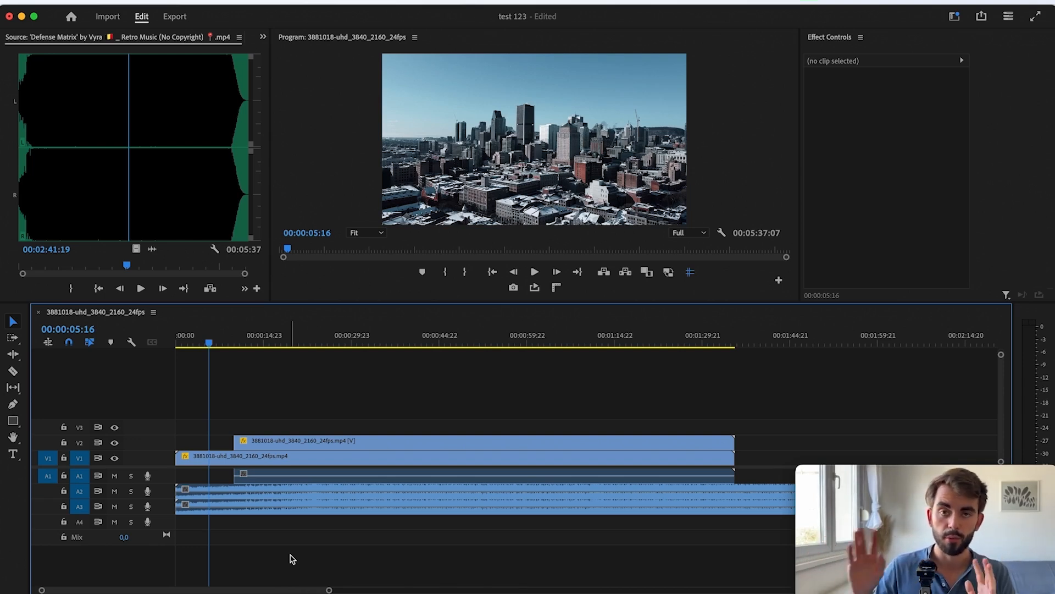
Try the Captions and Graphics workspace and the Audio workspace
left_click(954, 15)
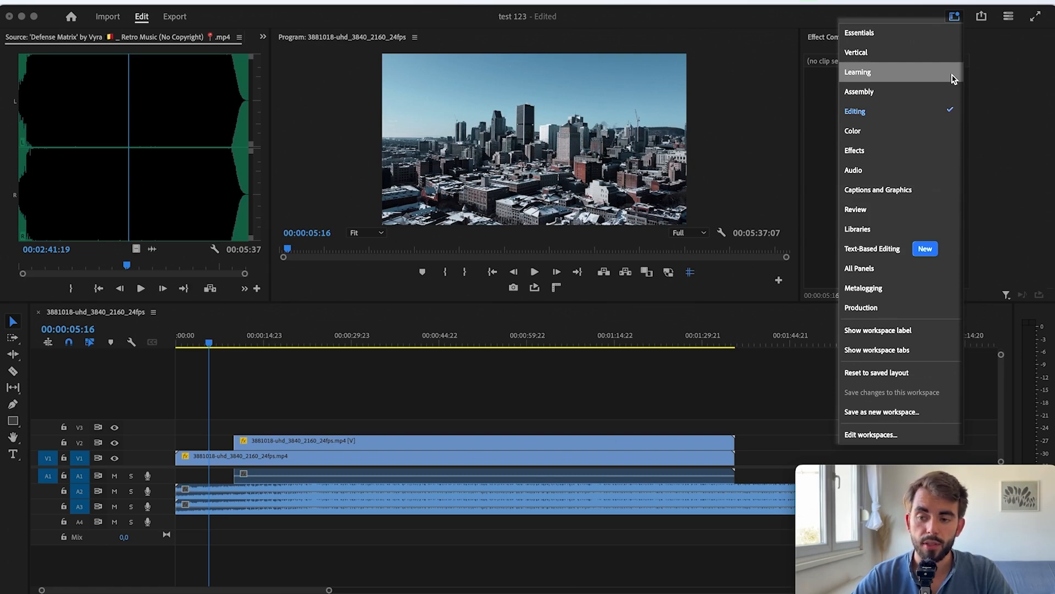
left_click(879, 190)
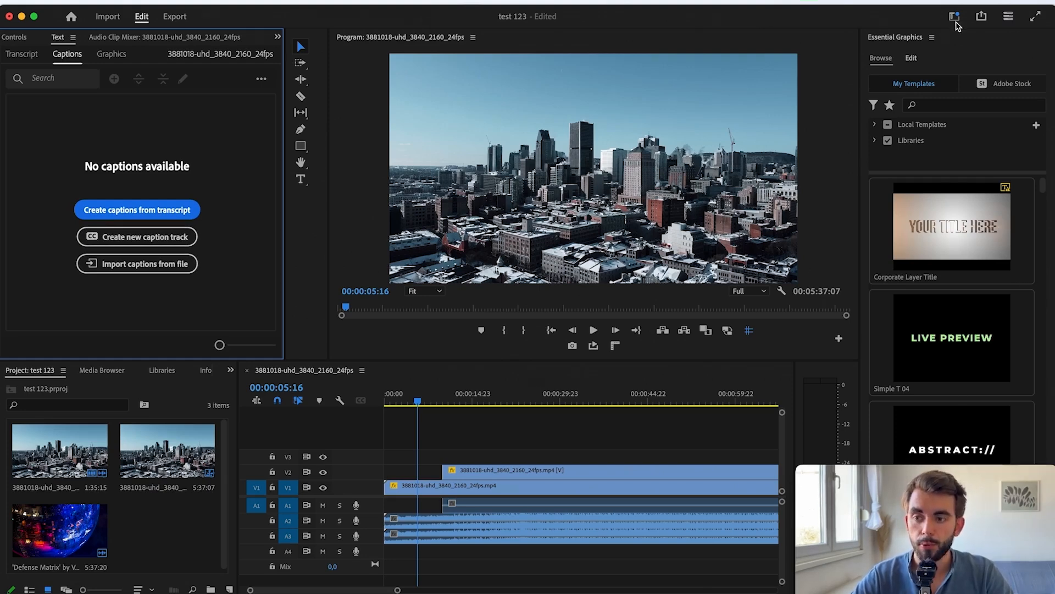
left_click(954, 16)
left_click(896, 174)
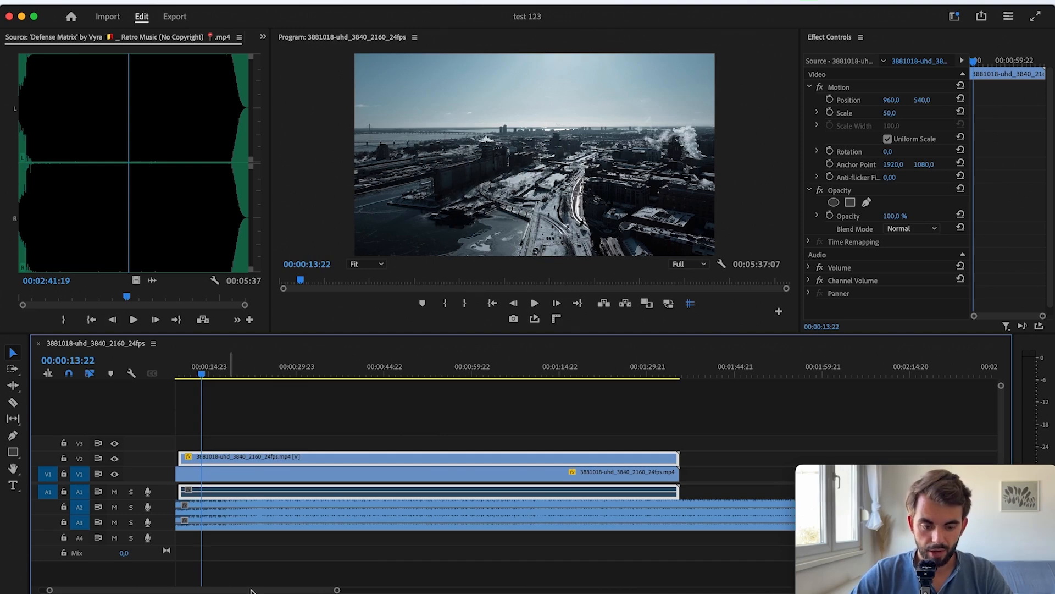
Set the Scale of the city clip on V2 to 34
scroll(280, 440, "right", 2)
scroll(281, 520, "left", 4)
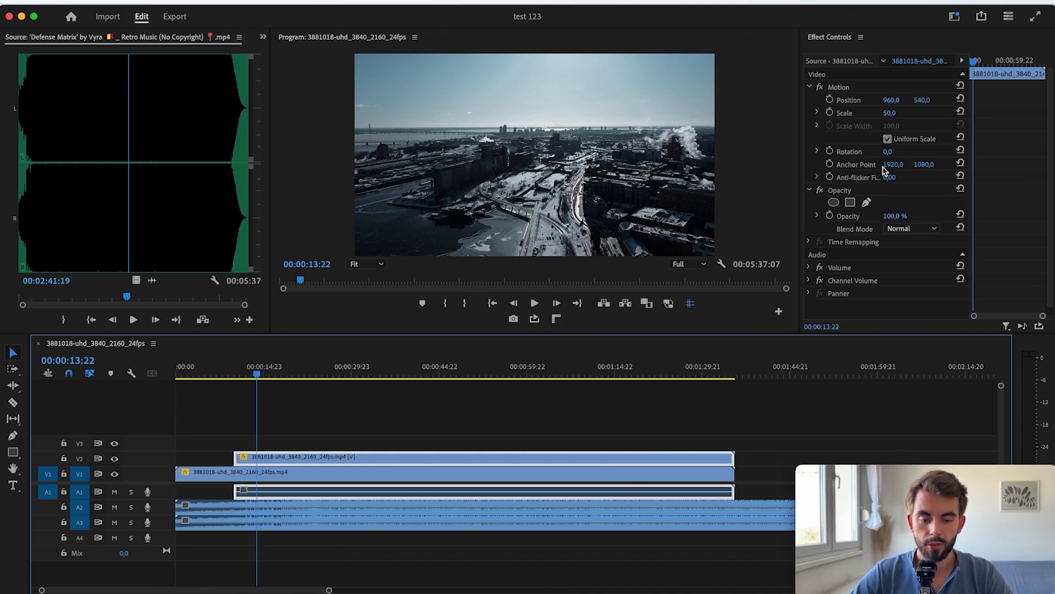
left_click_drag(889, 112, 878, 113)
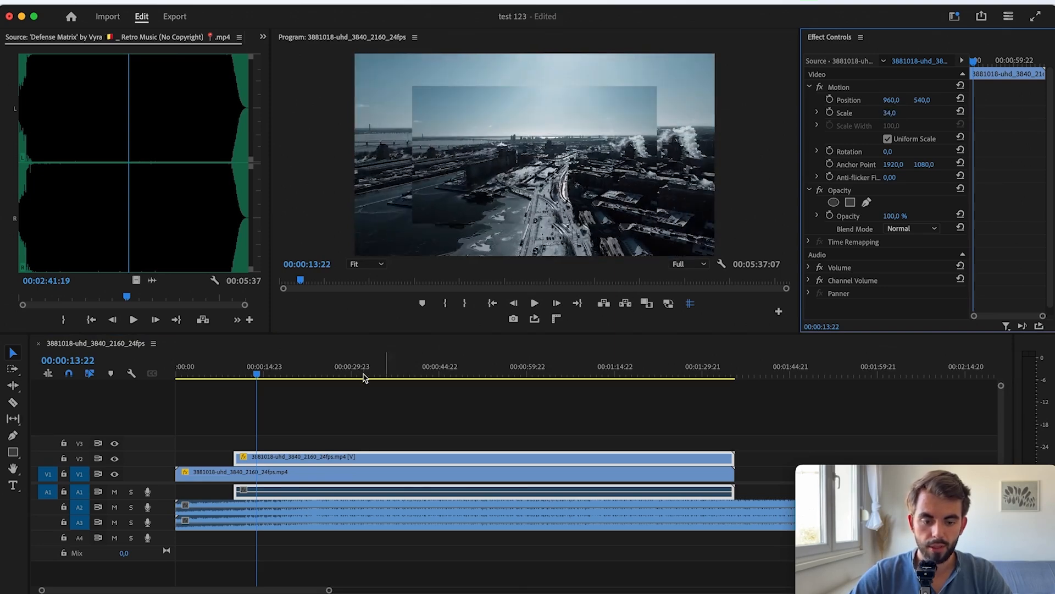
Delete the city clip on V2 together with its linked audio
left_click(347, 445)
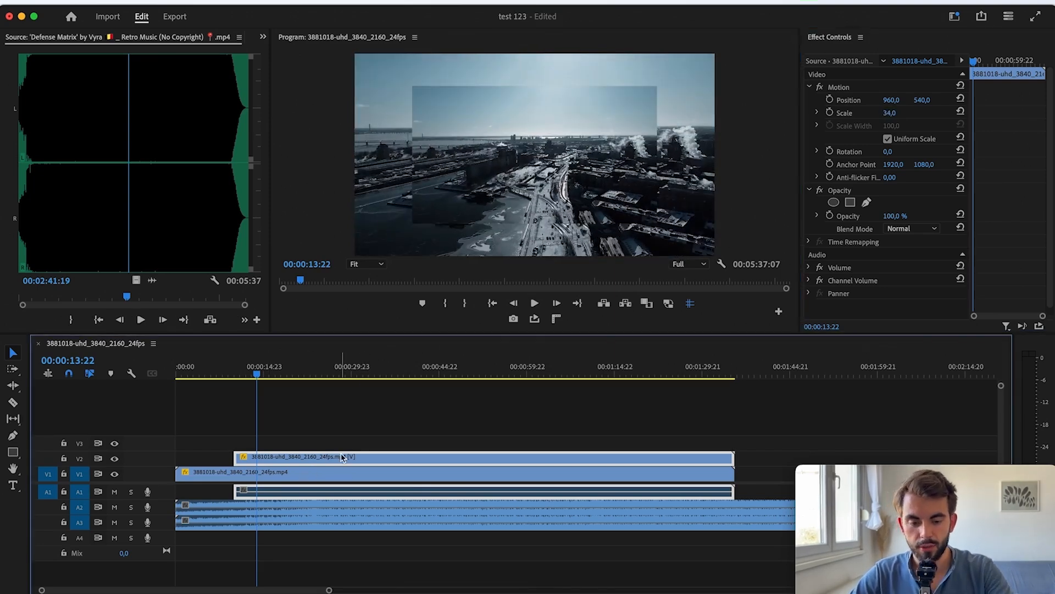
left_click(347, 463)
key("Delete")
Try changing the V1 clip's Scale to 46, vertical Position to 437, Rotation to about -4° and Opacity to 51%
left_click(347, 474)
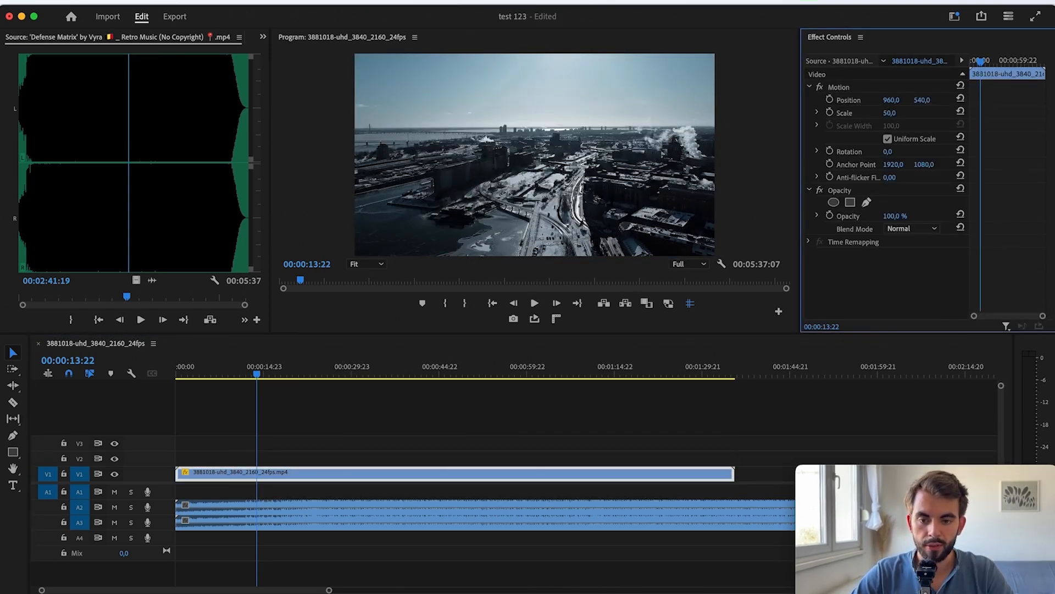
left_click_drag(890, 112, 923, 100)
mouse_move(887, 152)
left_mouse_down()
mouse_move(905, 152)
mouse_move(885, 152)
left_mouse_up()
left_click_drag(895, 216, 934, 216)
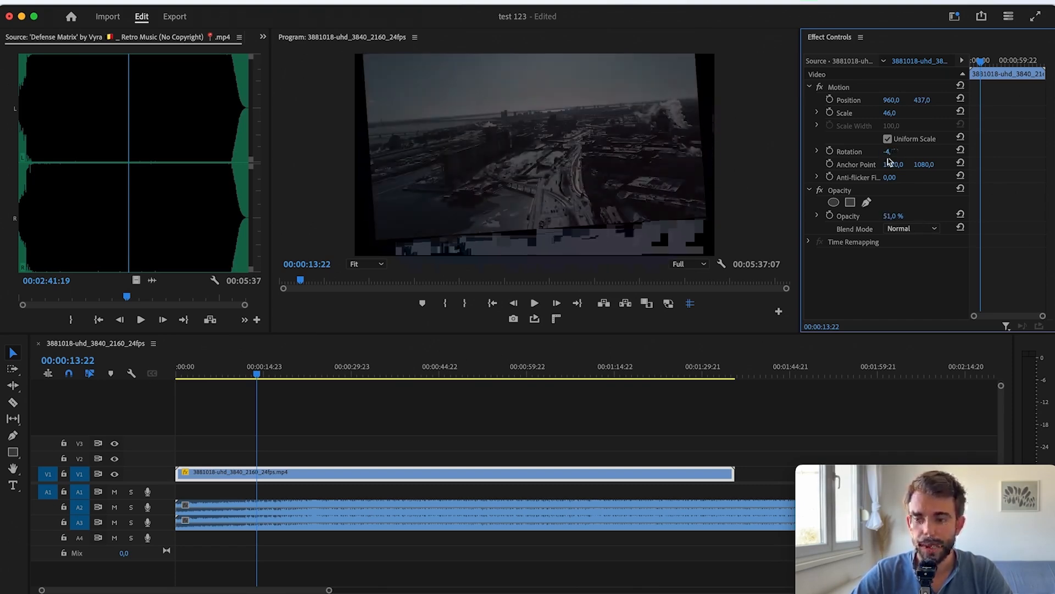
left_click(519, 396)
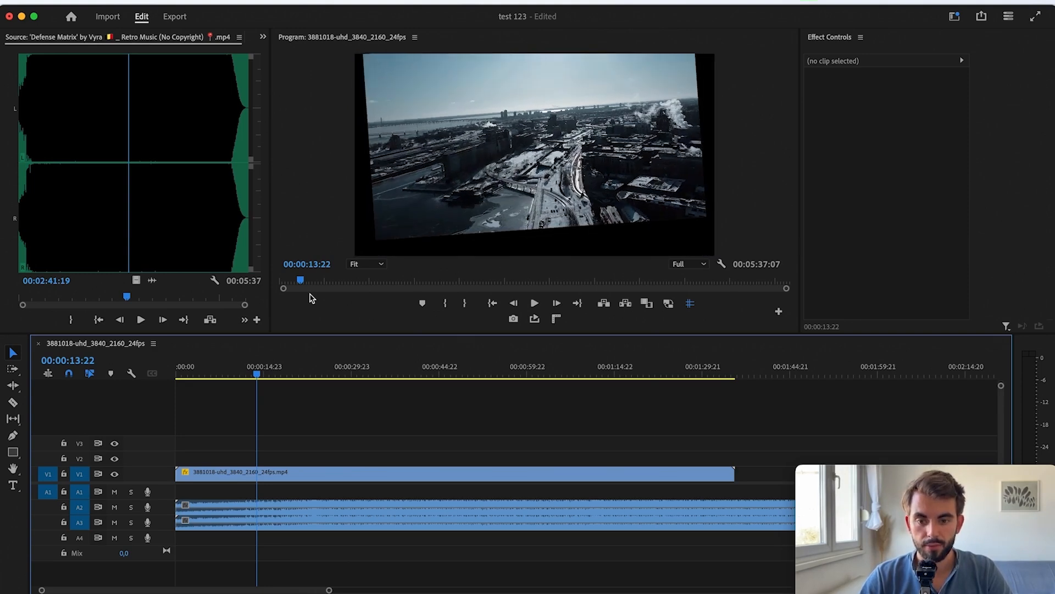
Show the Effects panel and check the list of available workspaces
left_click(263, 37)
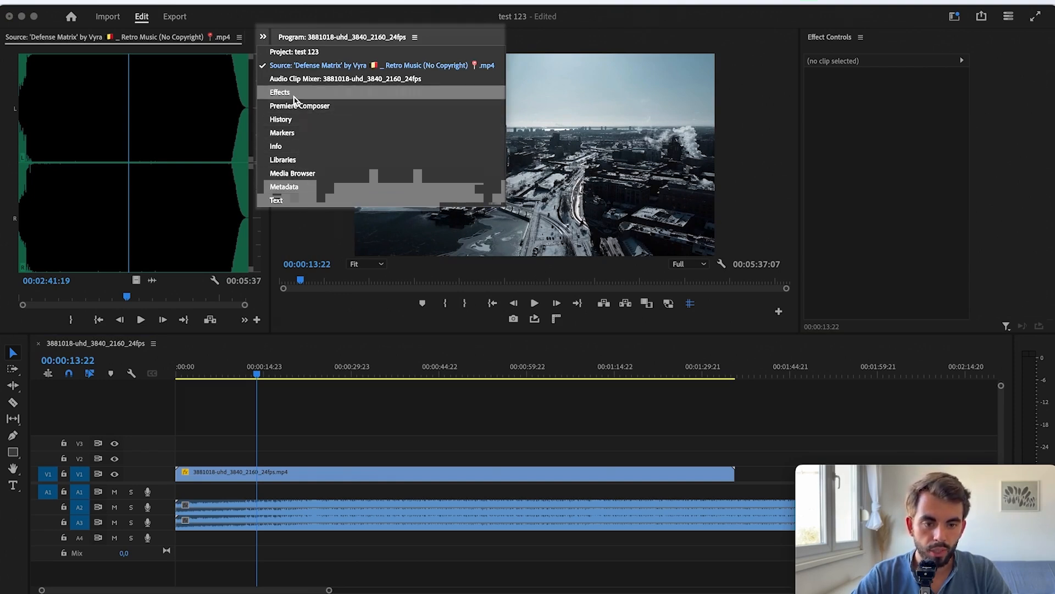
left_click(294, 94)
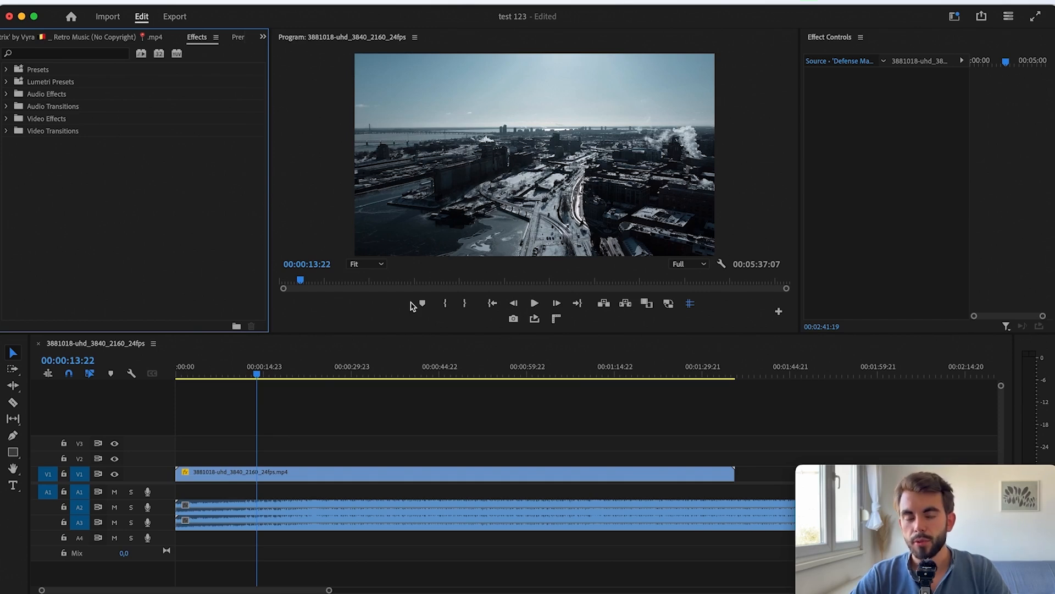
left_click(956, 17)
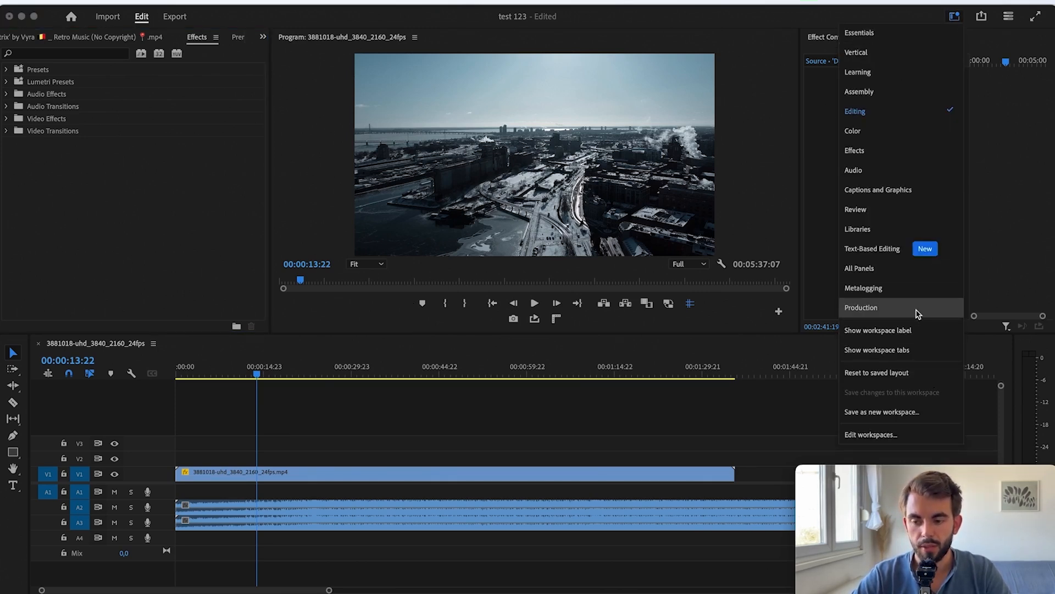
left_click(207, 179)
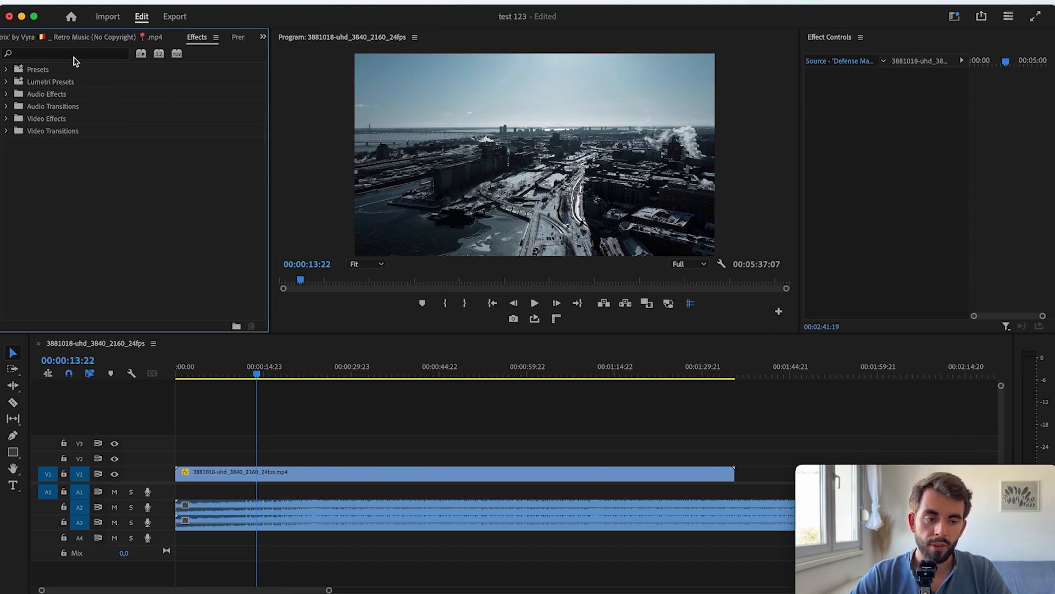
Try the Black & White effect from the Image Control video effects on the city clip on V1
left_click(74, 55)
left_click(8, 81)
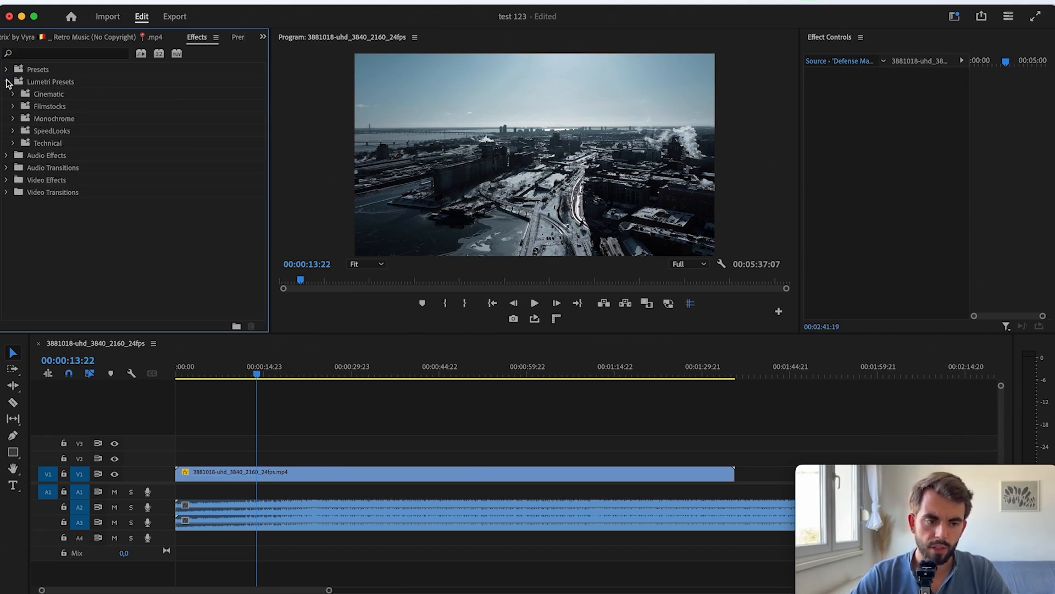
left_click(6, 156)
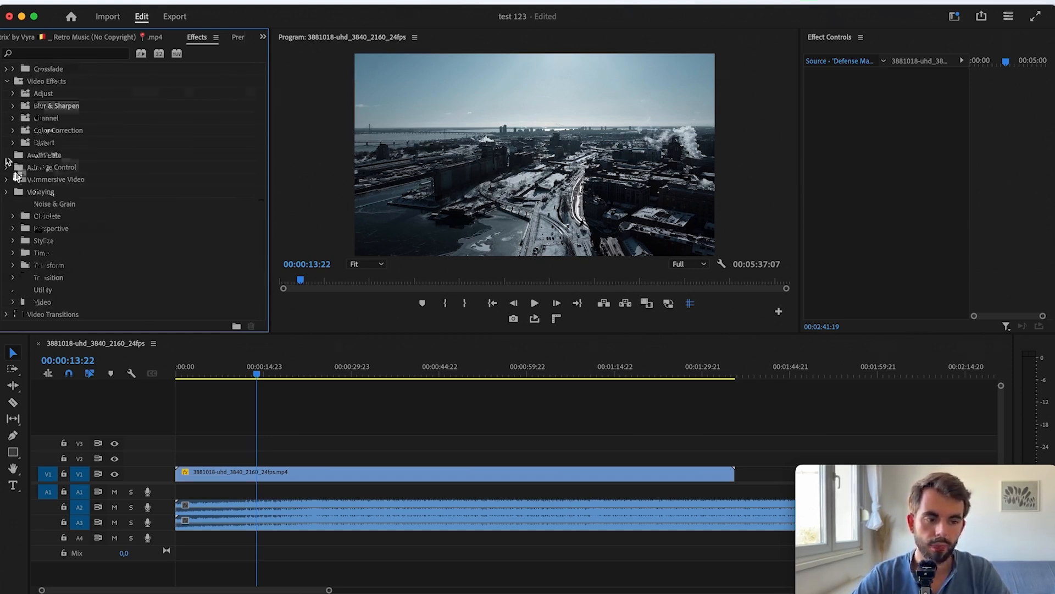
left_click(13, 167)
left_click_drag(40, 180, 184, 478)
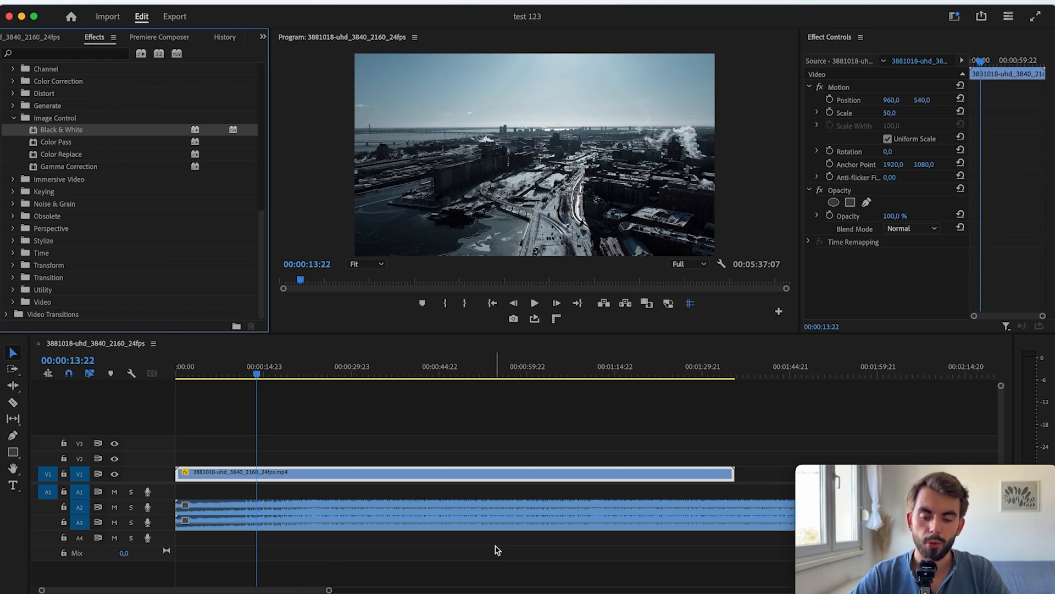
Switch to After Effects and create an HD 1920×1080, 29.97 fps composition in a new project
left_click(498, 593)
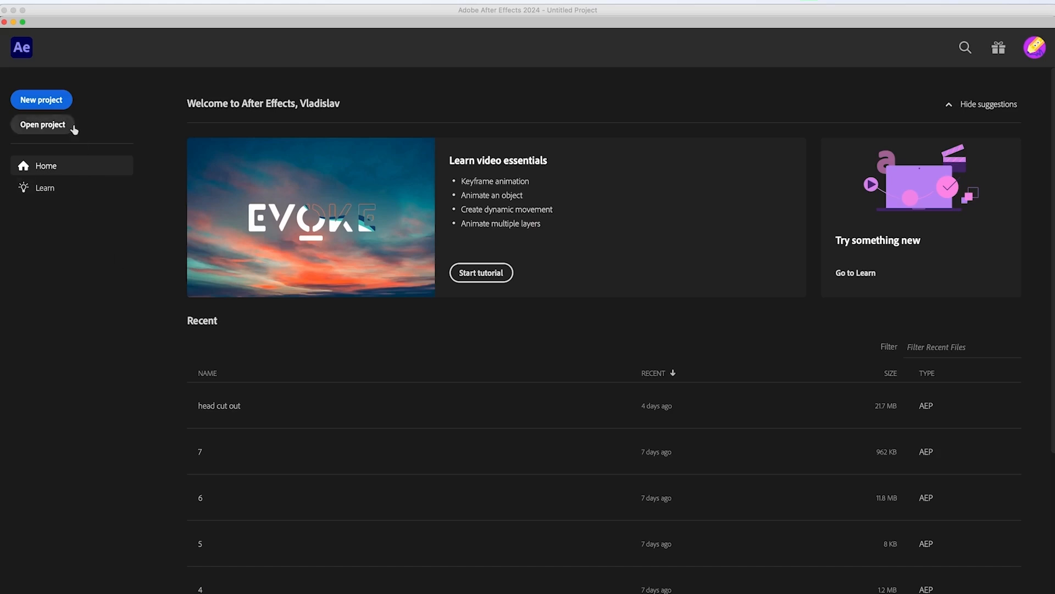
left_click(61, 105)
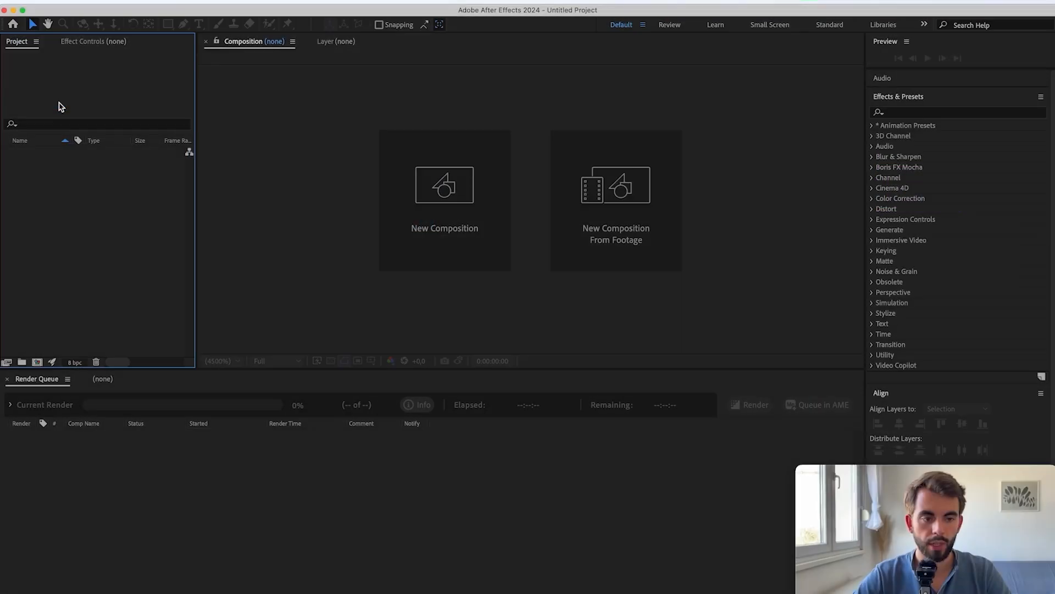
left_click(37, 362)
left_click(306, 235)
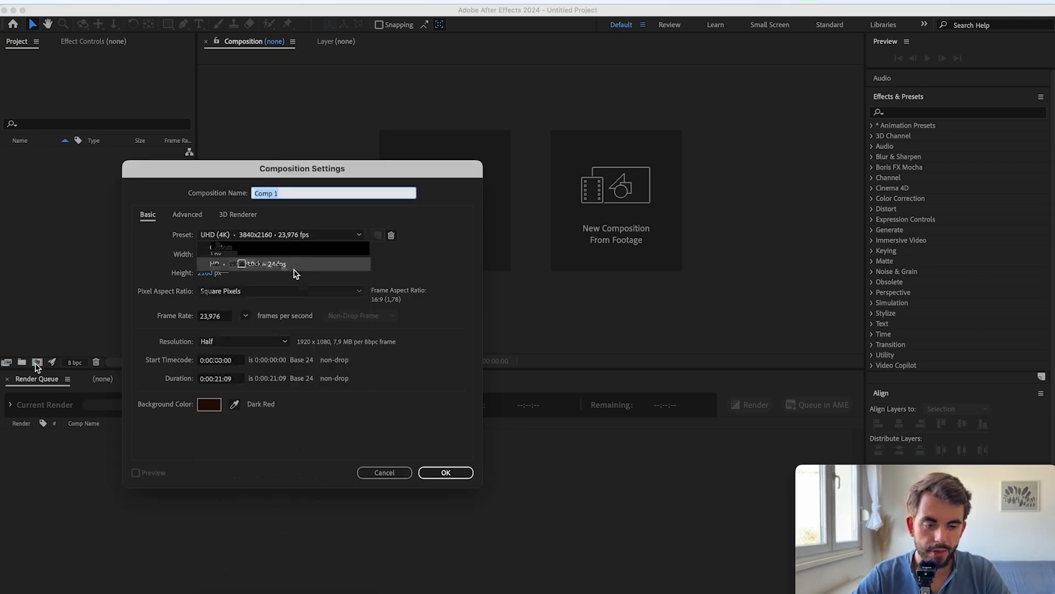
left_click(296, 264)
left_click(448, 474)
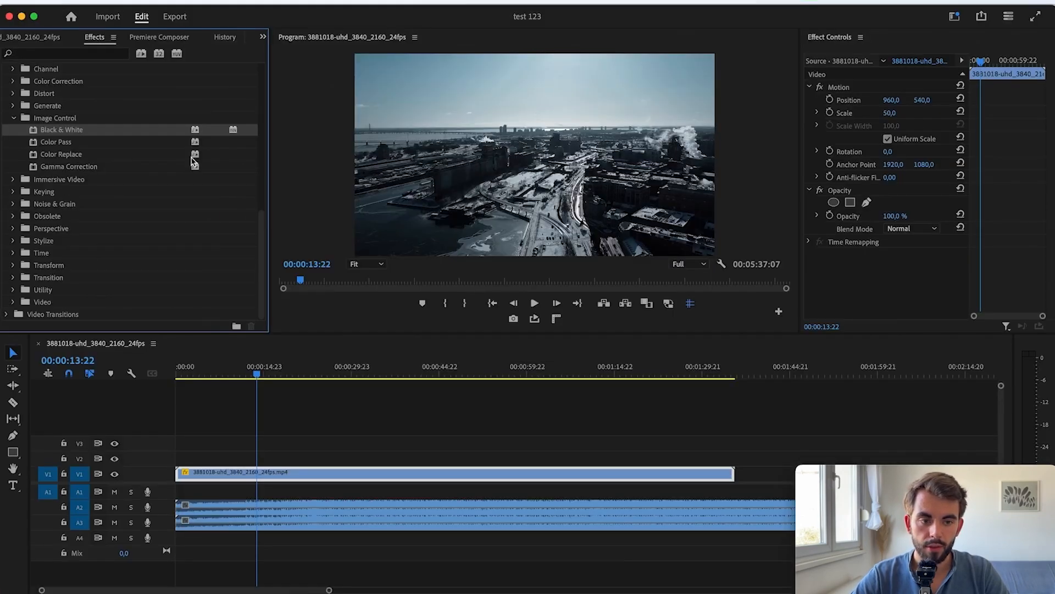
Switch back to Premiere Pro and look through its effects list and other available panels
left_click(117, 159)
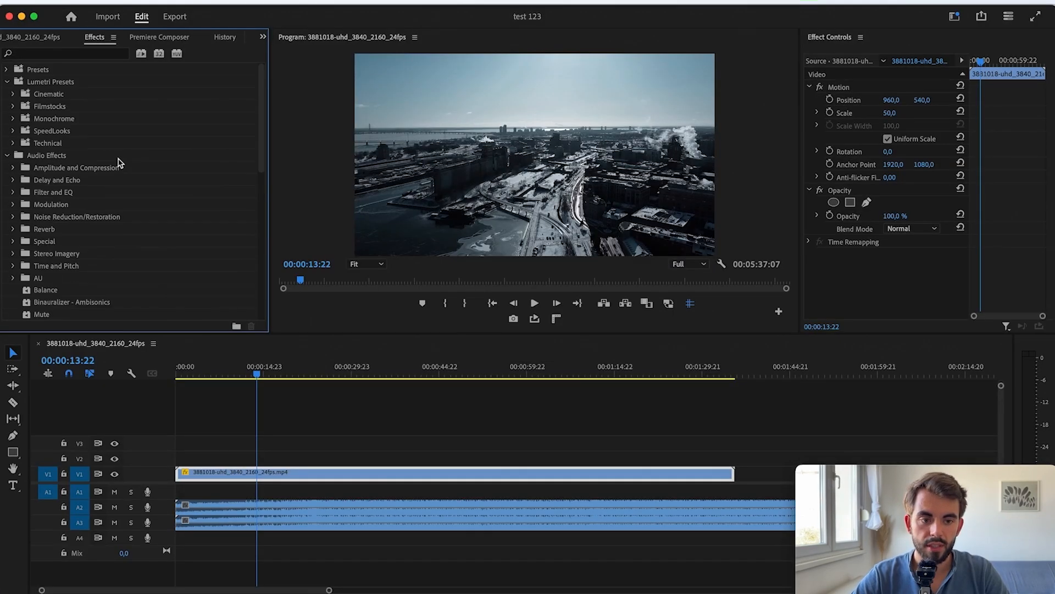
left_click(263, 36)
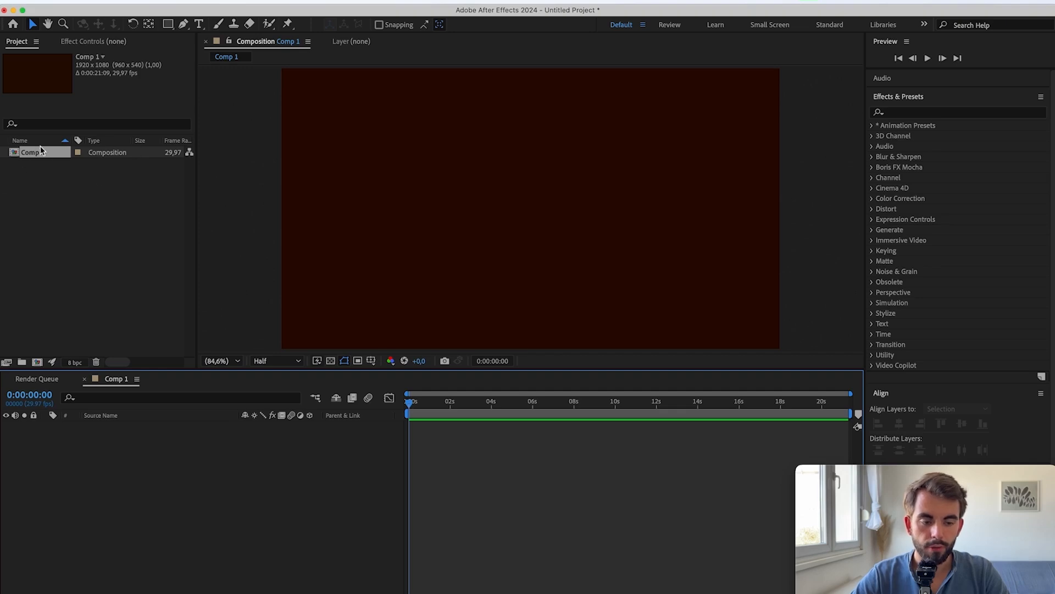
Import 3881018-uhd_3840_2160_24fps.mp4 from Finder into the After Effects project and add it as a layer in Comp 1
key("ctrl+Up")
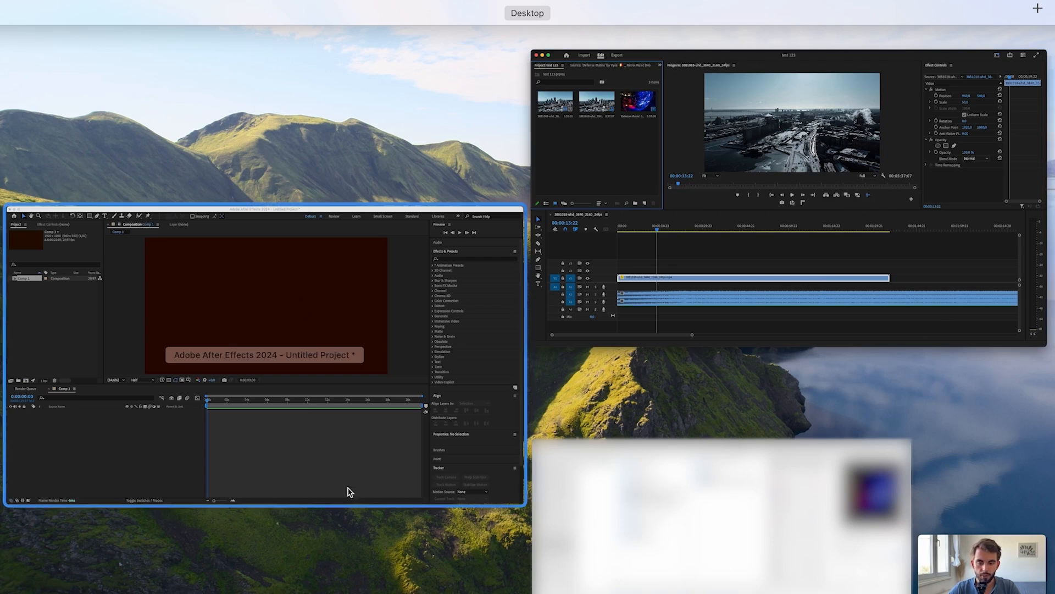
key("Escape")
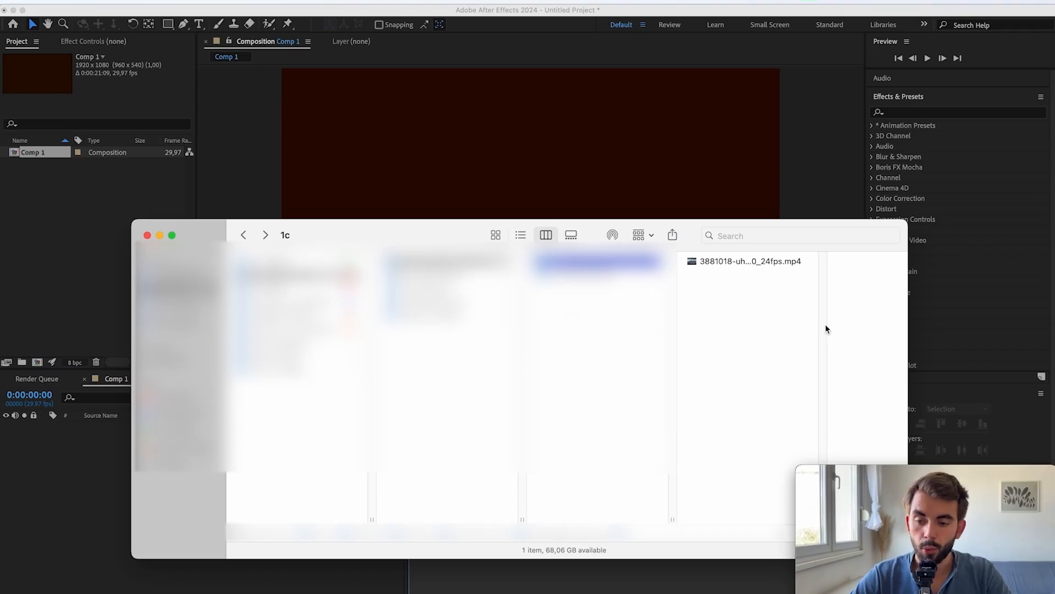
left_click_drag(738, 272, 111, 184)
left_click_drag(55, 155, 135, 460)
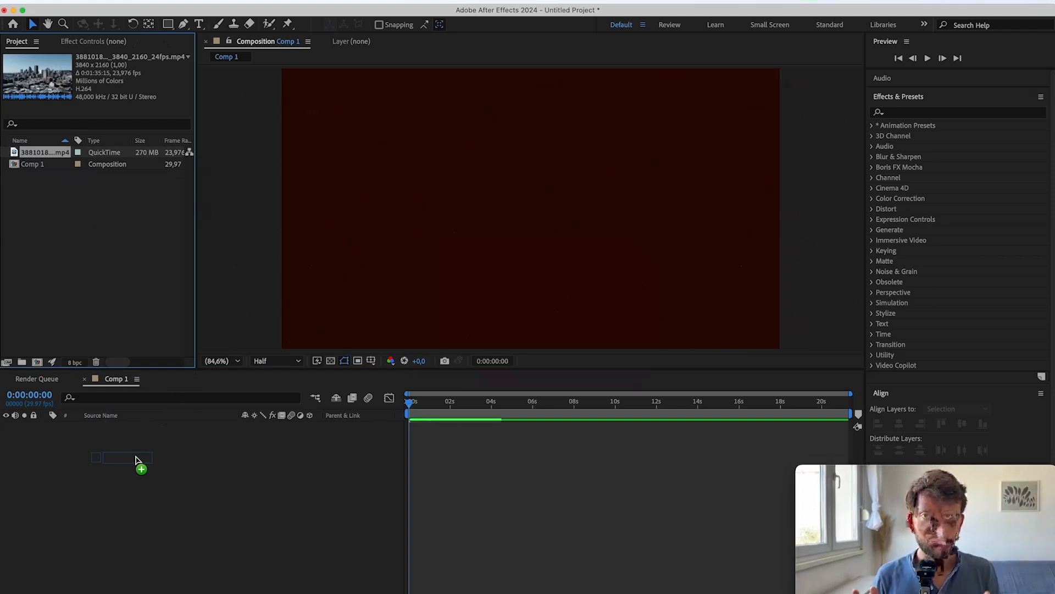
left_click_drag(138, 461, 138, 460)
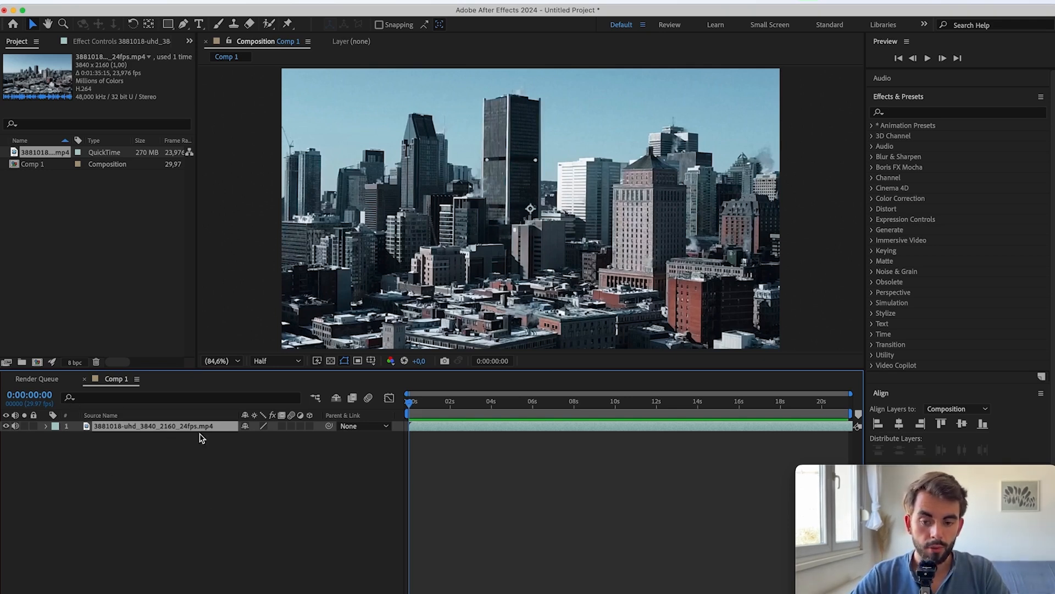
Set the scale of the 3881018-uhd_3840_2160_24fps.mp4 layer in Comp 1 to 50%
key("s")
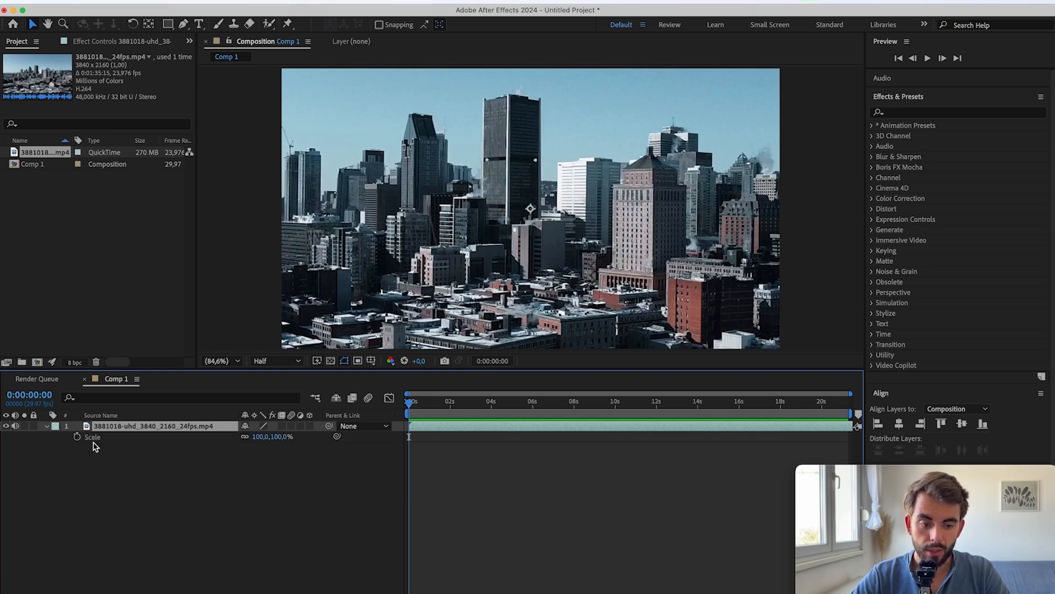
left_click(258, 436)
type("50")
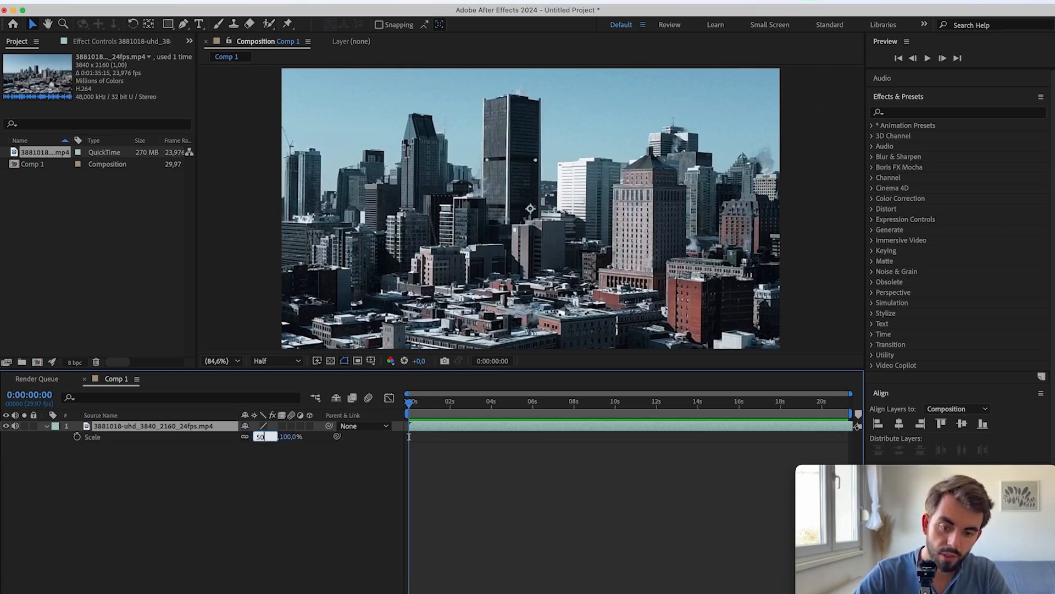
key("Return")
left_click(351, 484)
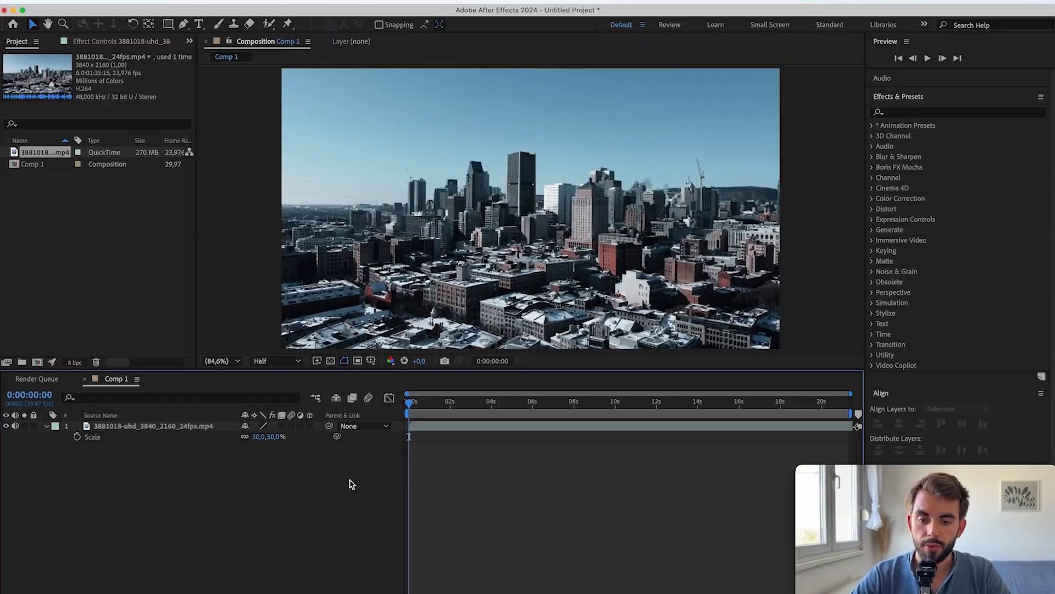
key("ctrl+Up")
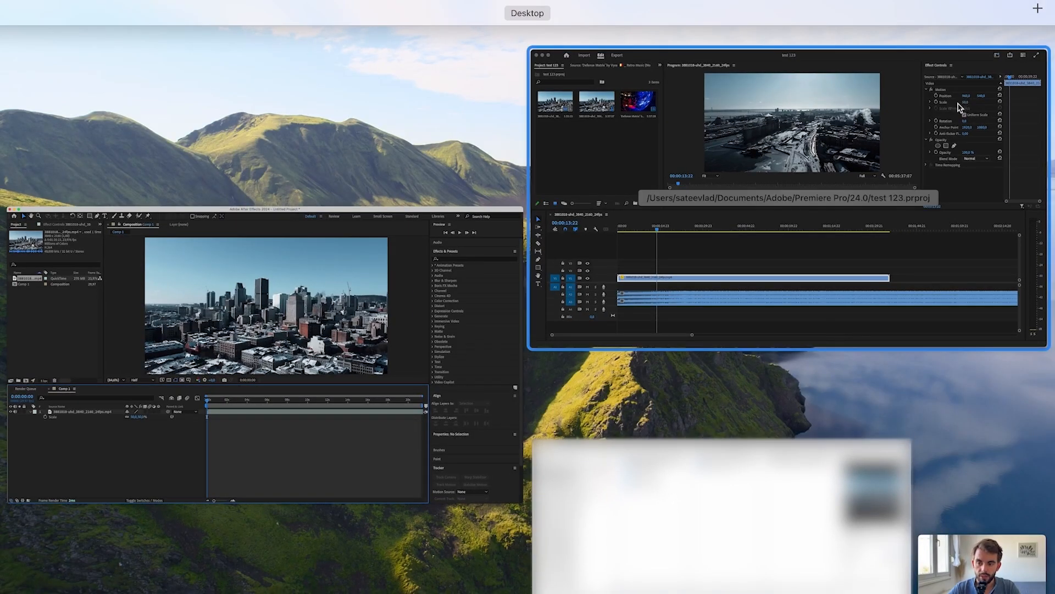
left_click(381, 269)
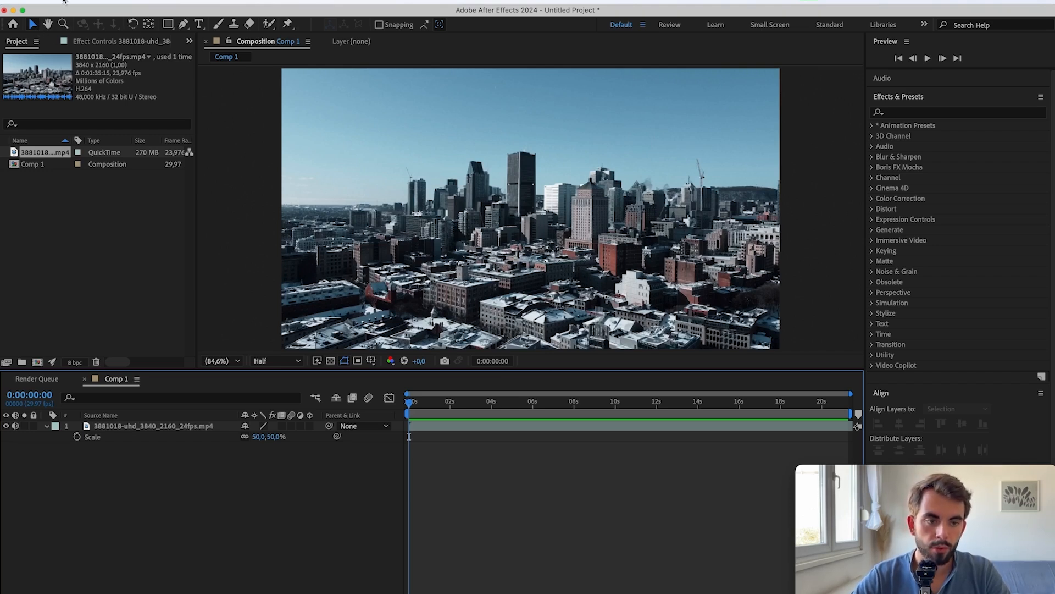
Review the Auto-Save and Memory & Performance preferences, including the RAM reserved for other applications
left_click(65, 0)
mouse_move(82, 34)
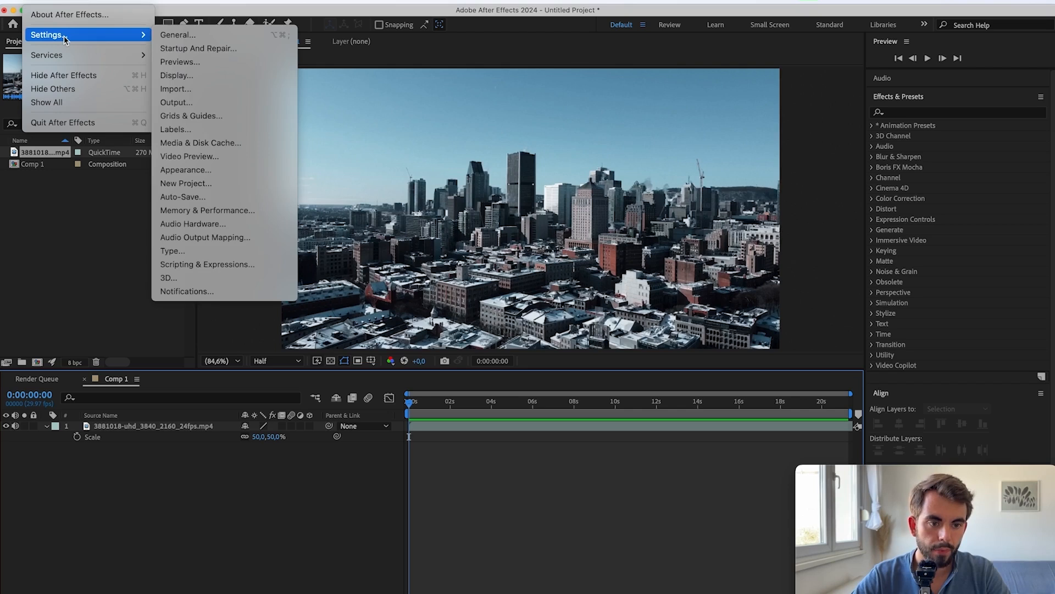
left_click(195, 199)
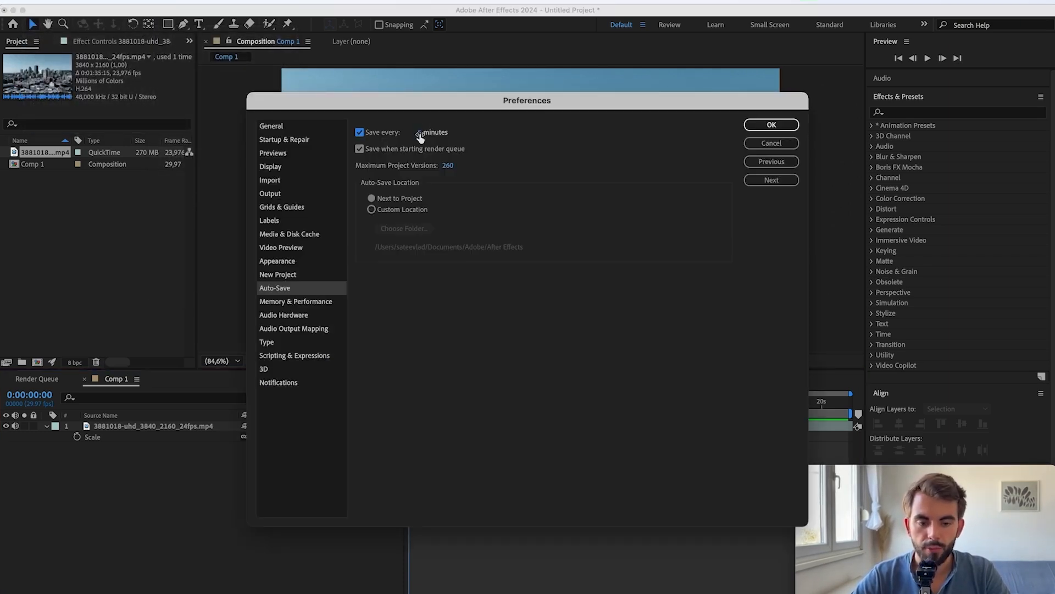
left_click(317, 305)
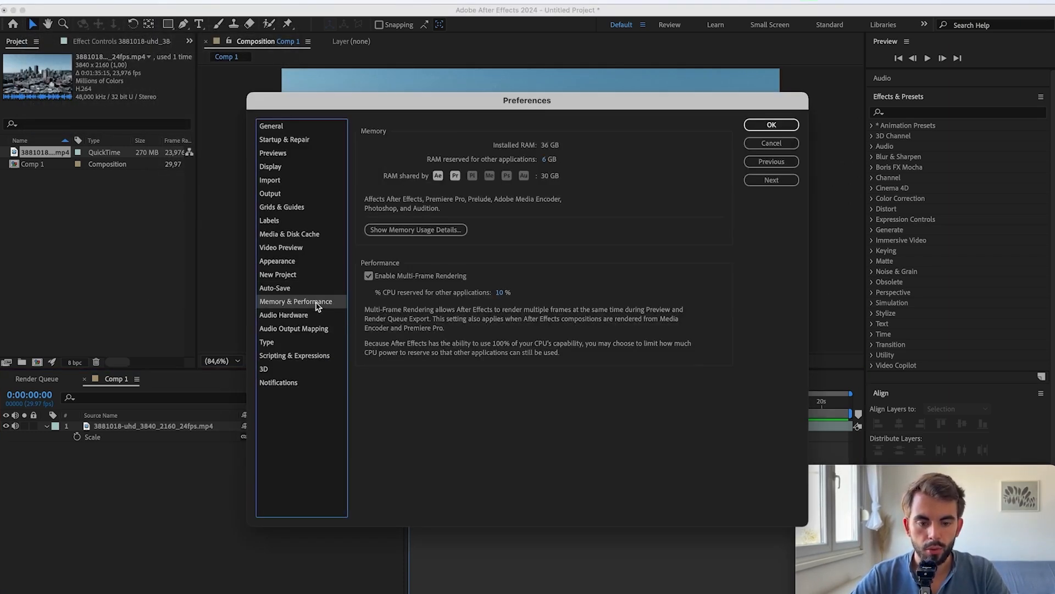
key("Tab")
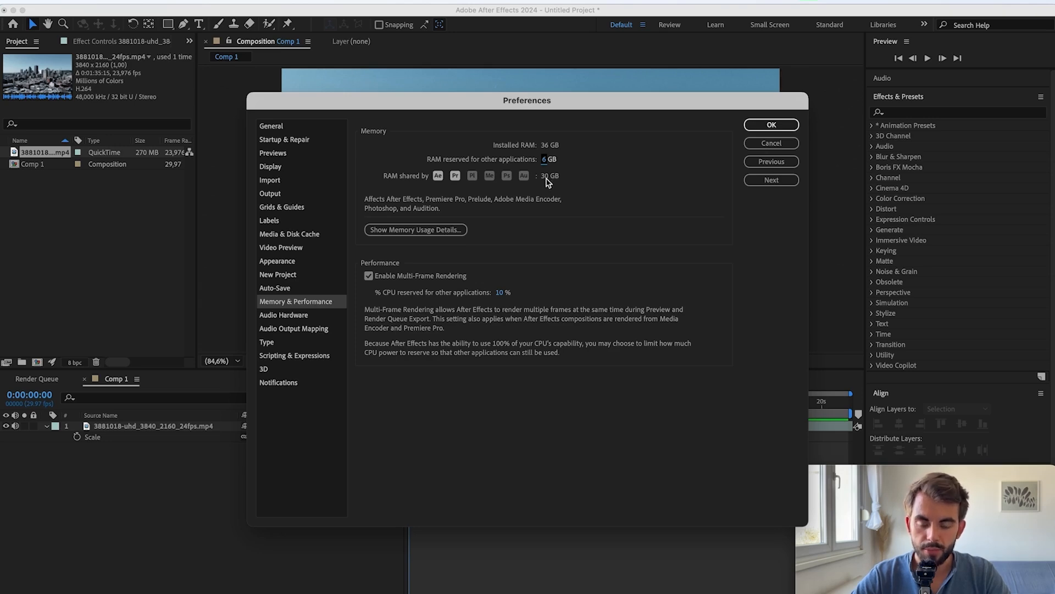
left_click(767, 126)
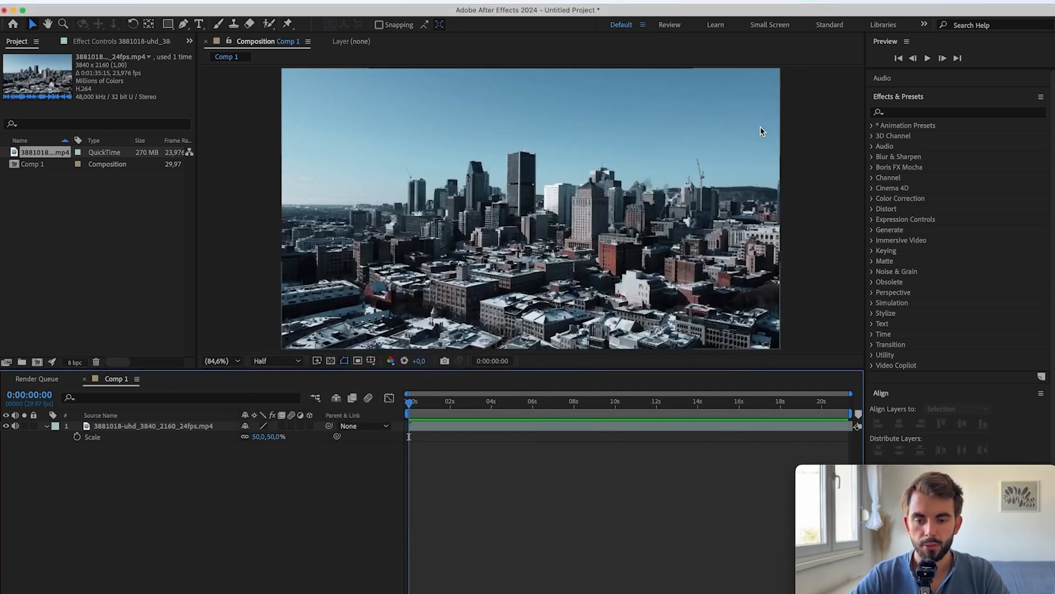
Look through the Review, Learn, Small Screen and Standard workspaces and return to the Default workspace
left_click(677, 27)
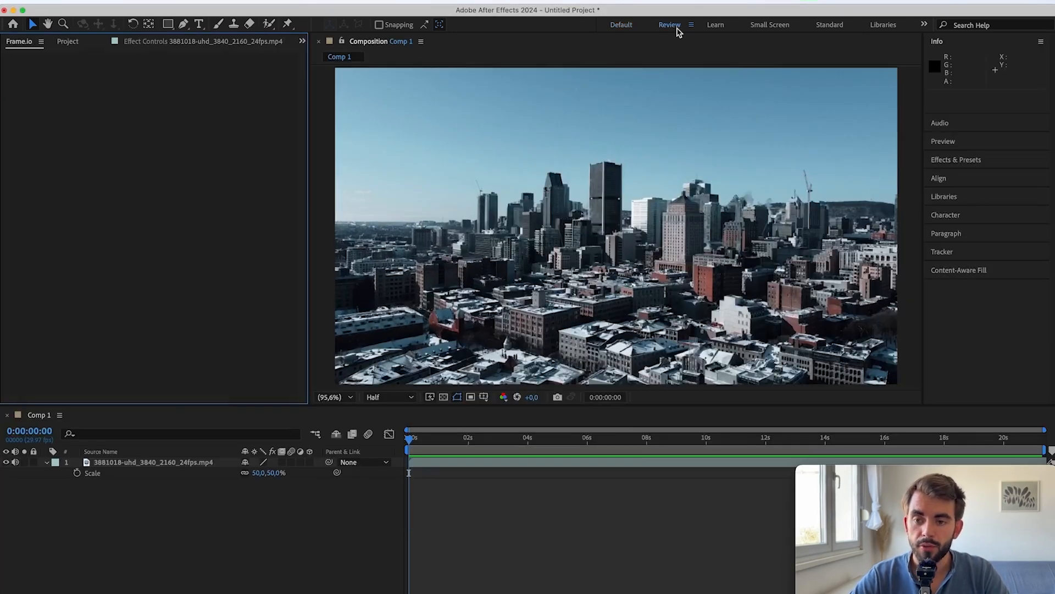
left_click(719, 28)
left_click(770, 25)
left_click(830, 25)
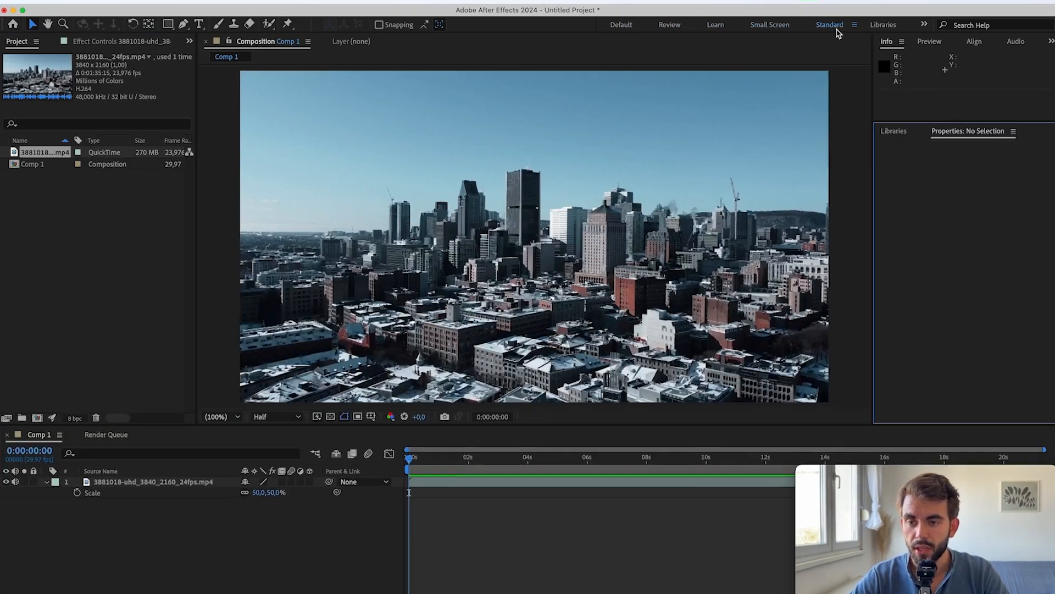
left_click(621, 24)
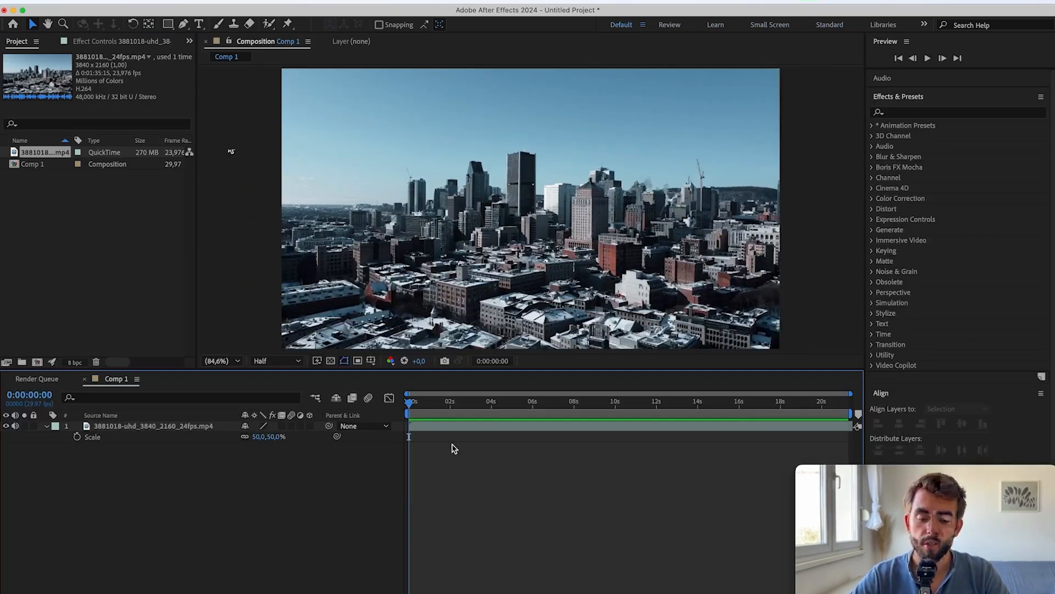